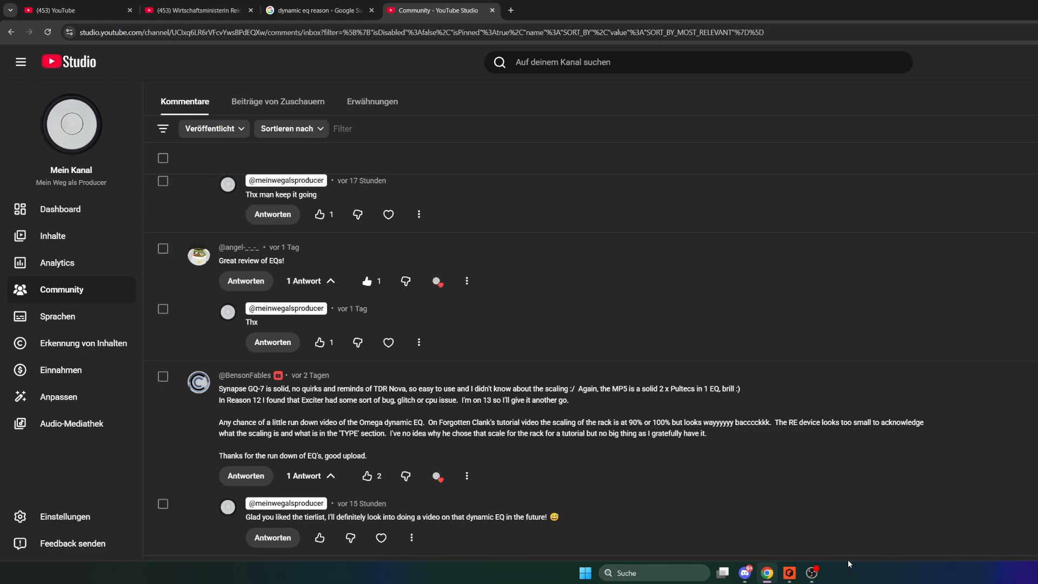
Switch to Reason and filter the browser's REX loops to the Drum Loops category
mouse_move(787, 578)
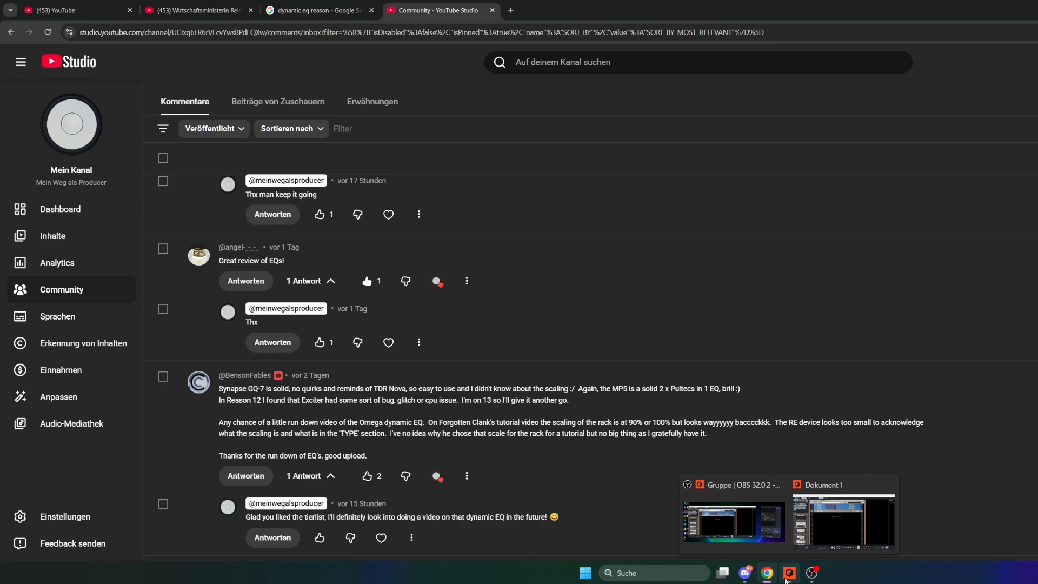
click(843, 520)
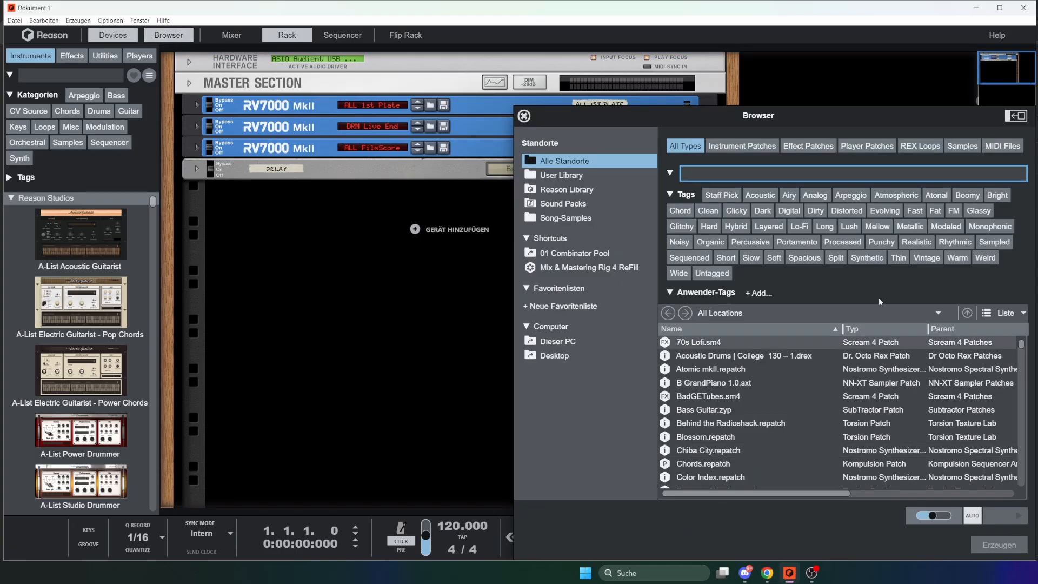
click(940, 149)
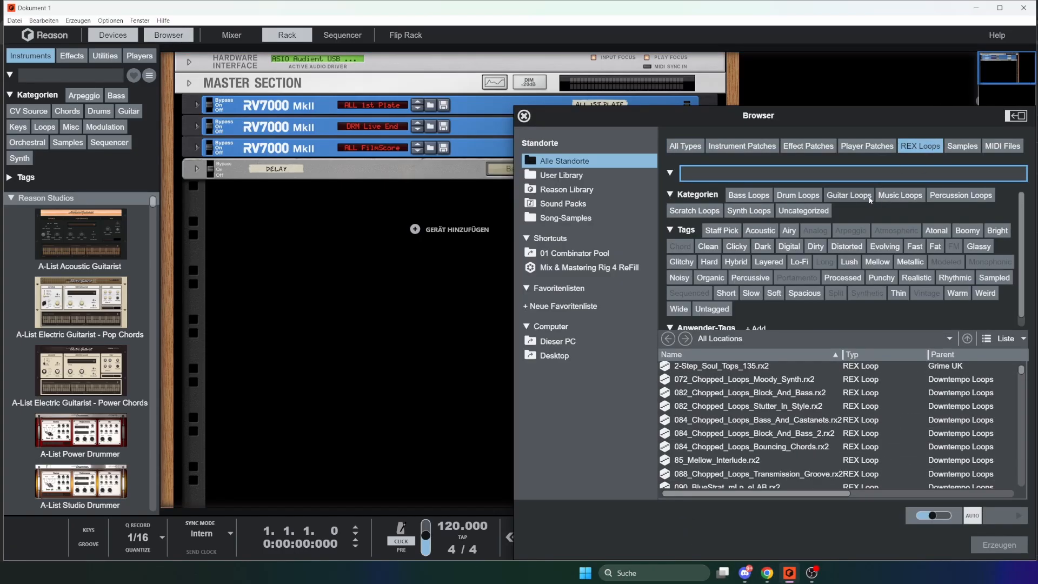
click(798, 195)
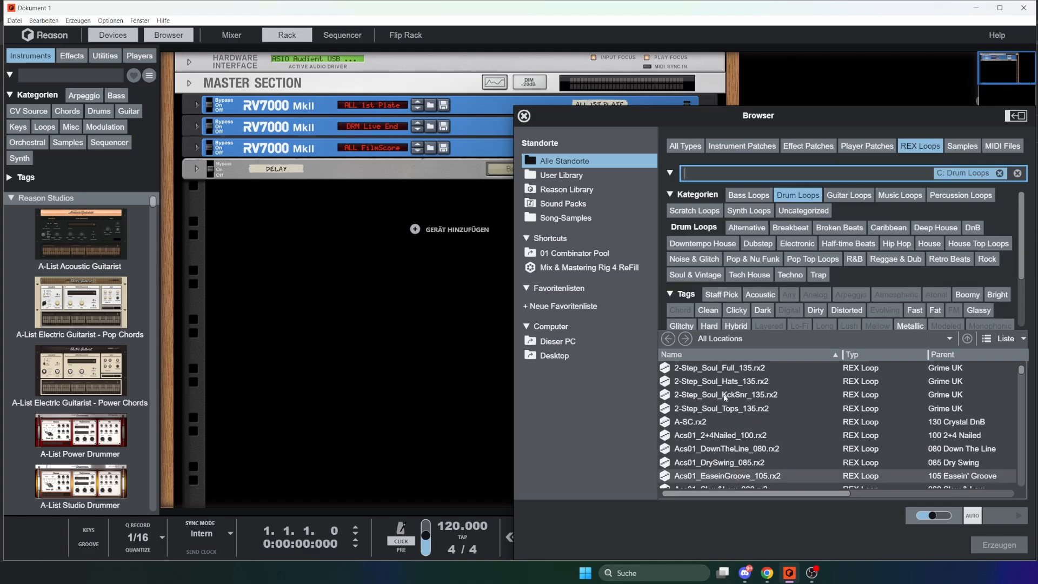
Audition drum loops, load Alt02_ArcBeat_120.rx2 into the rack in a Dr. OctoRex, and close the browser
scroll(730, 453, down, 5)
click(713, 433)
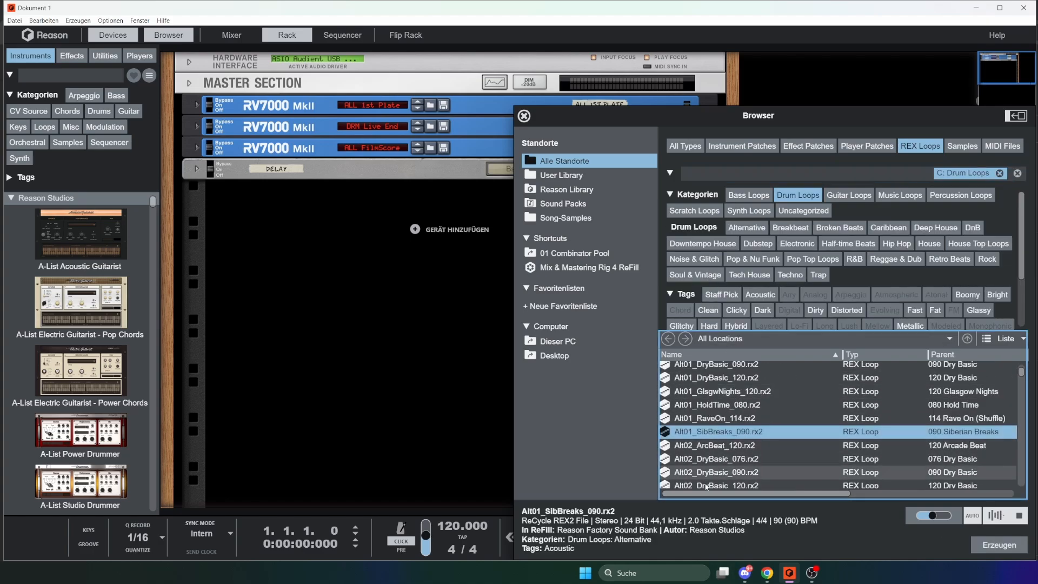
click(717, 446)
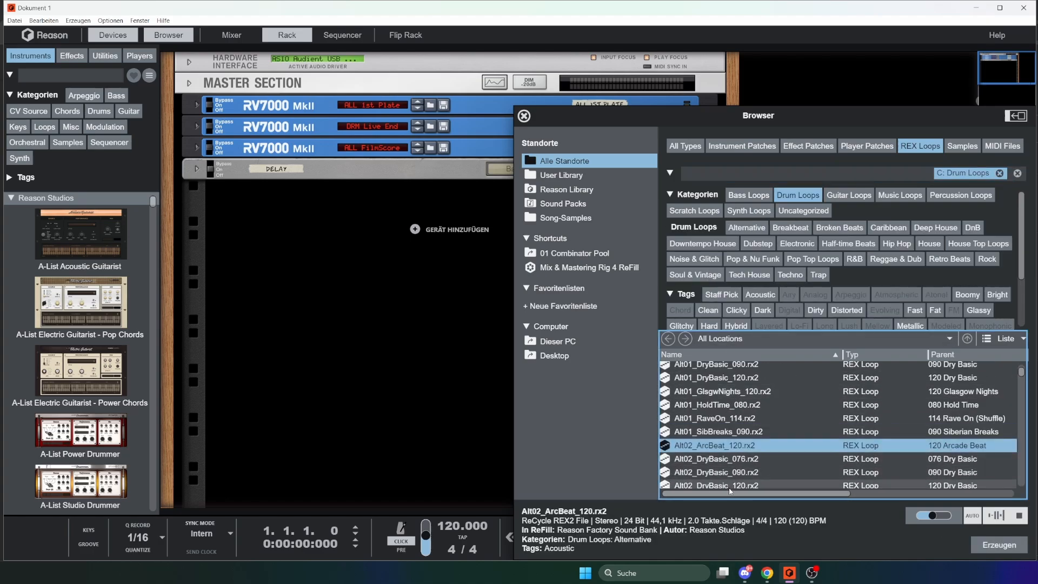
double_click(718, 445)
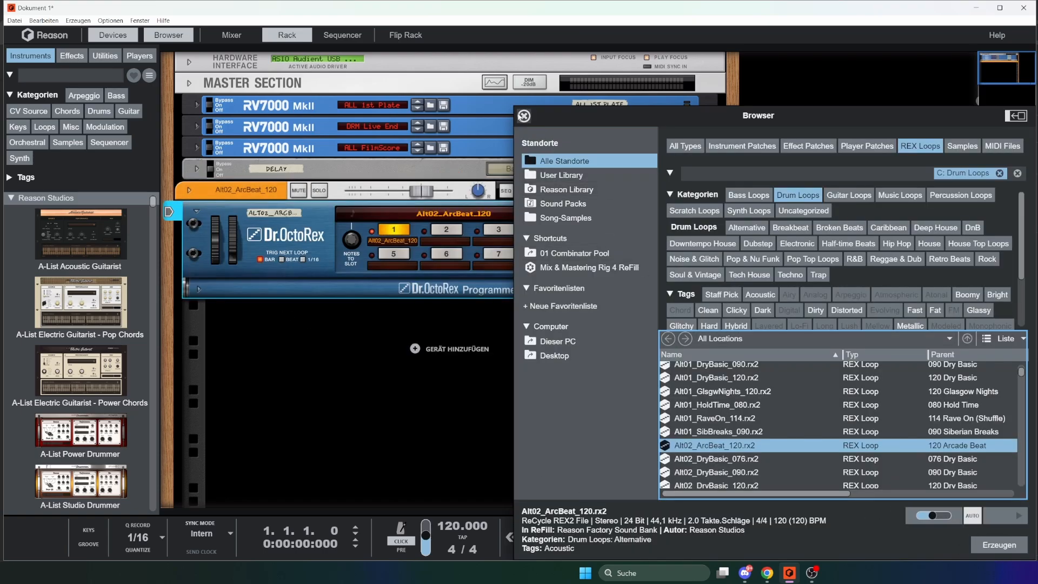
click(524, 116)
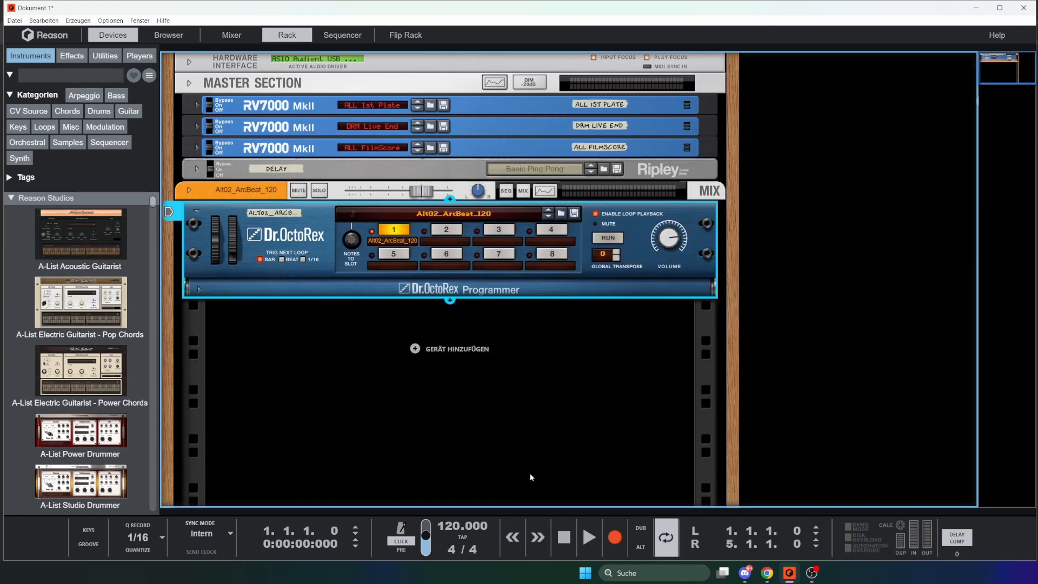
Search the effects for "dyn", add the Omega Dynamic EQ below the Dr. OctoRex, and set its amount to 0%
click(68, 62)
click(70, 75)
text(dyn)
scroll(95, 405, down, 10)
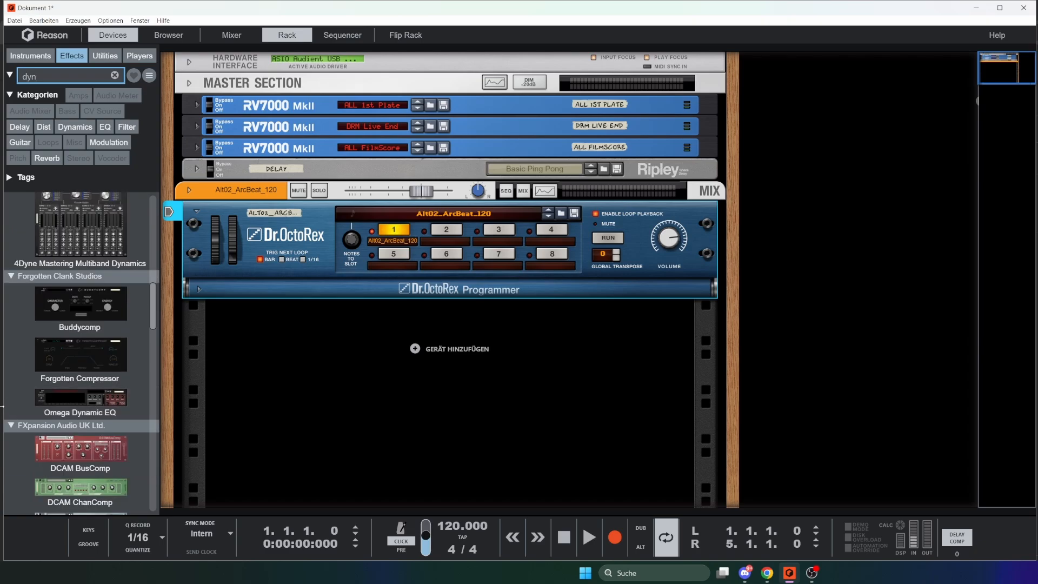
drag(57, 407, 506, 347)
drag(721, 365, 721, 411)
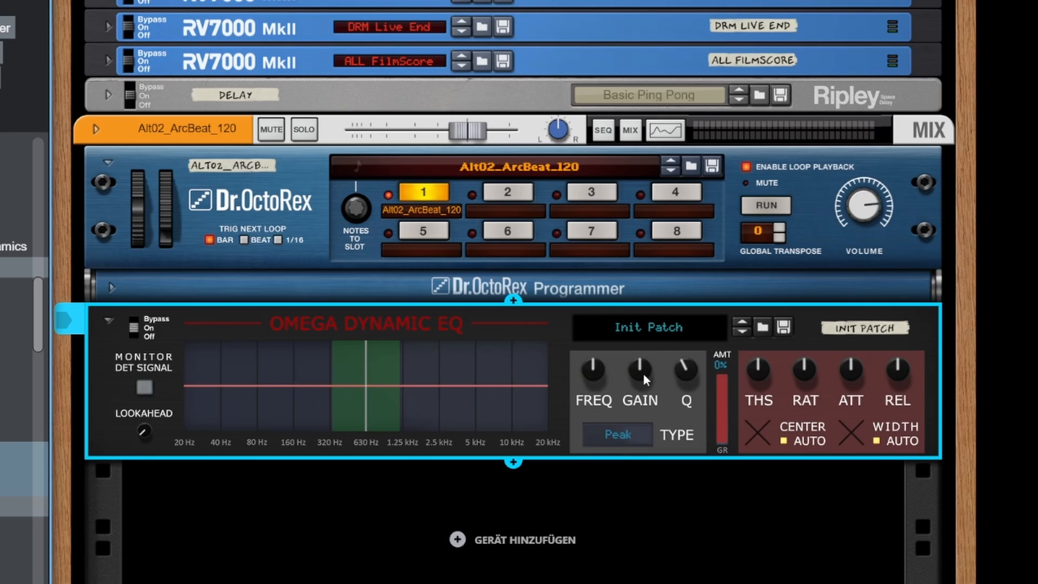
Shape a peak boost of about 11.87 dB around 125 Hz on the Omega Dynamic EQ and raise its Q slightly
drag(588, 373, 641, 345)
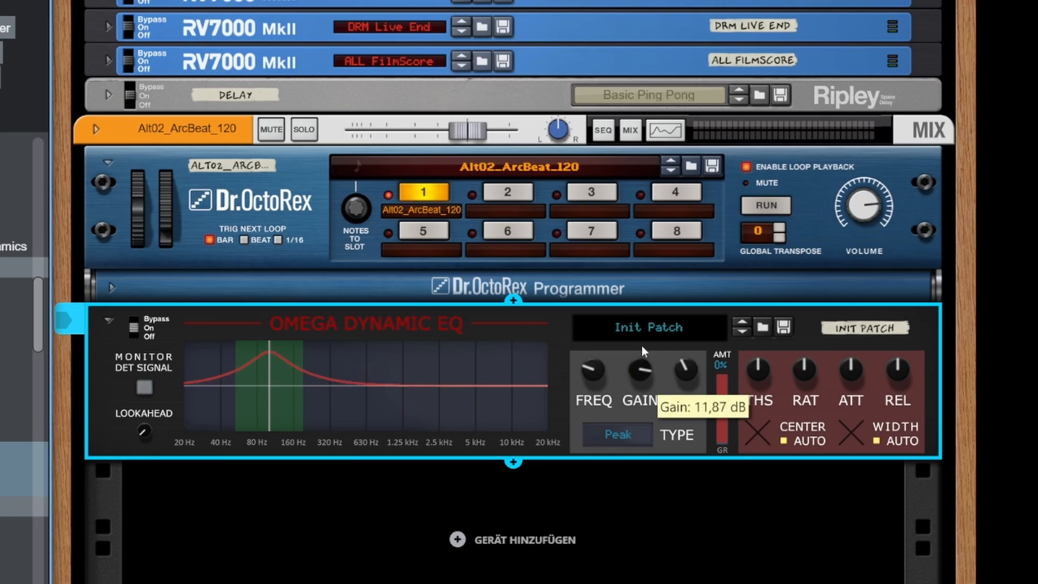
drag(594, 374, 595, 371)
mouse_move(689, 374)
mouse_down()
mouse_move(693, 397)
mouse_move(685, 366)
mouse_move(685, 378)
mouse_up()
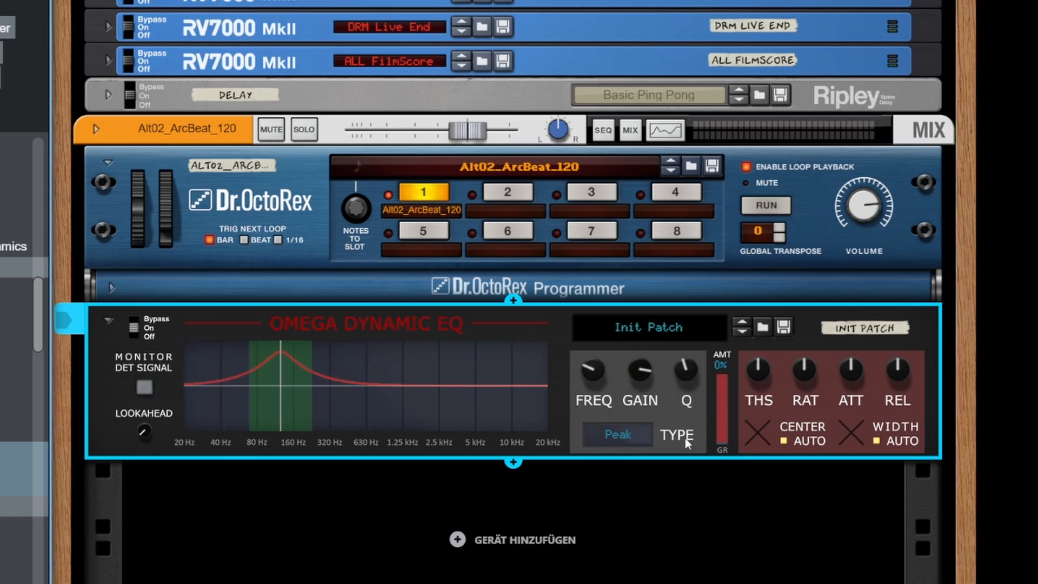
Try the Lowshelf and Highshelf filter types on the EQ and return to Peak
click(618, 430)
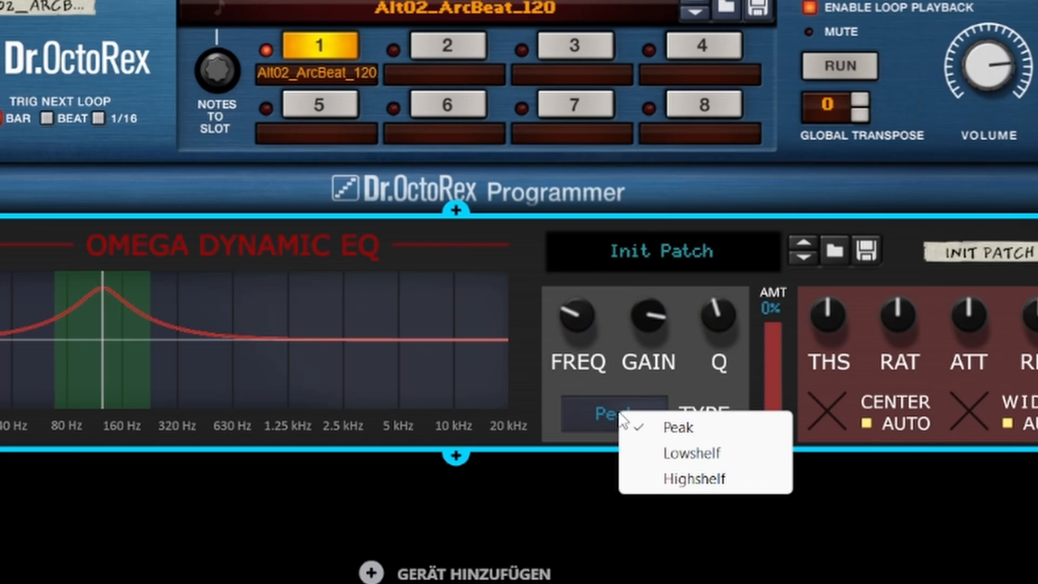
click(687, 453)
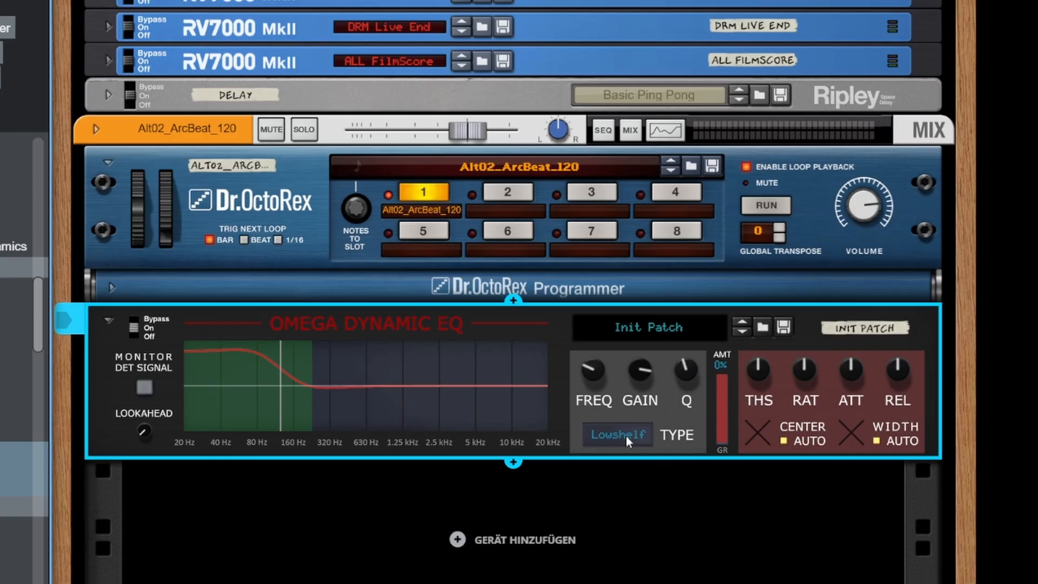
click(626, 436)
click(642, 478)
click(609, 435)
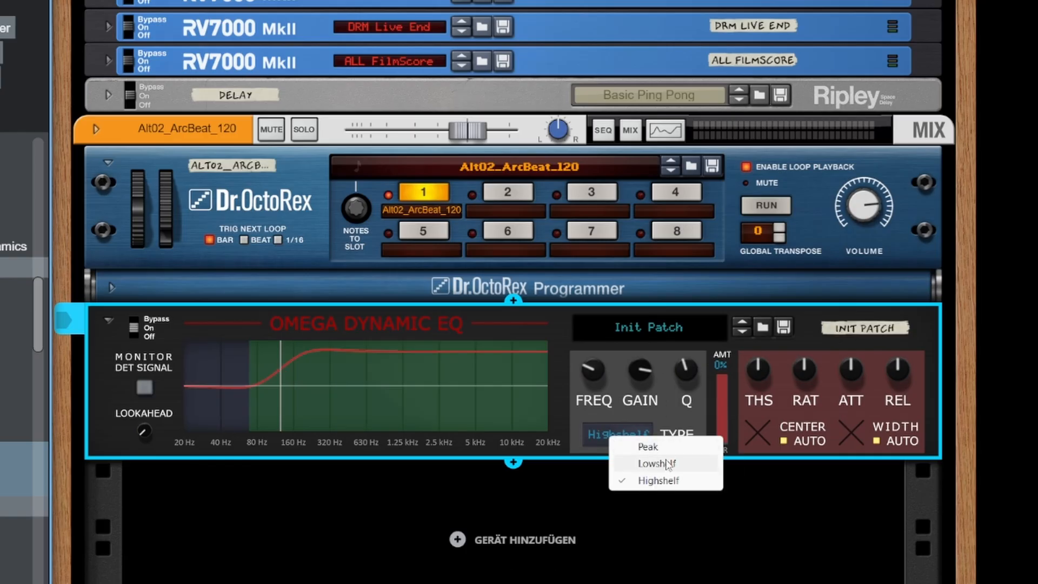
click(662, 453)
Turn on detection-signal monitoring, play the drum loop and sweep the EQ frequency up from the lows to the highs
click(143, 388)
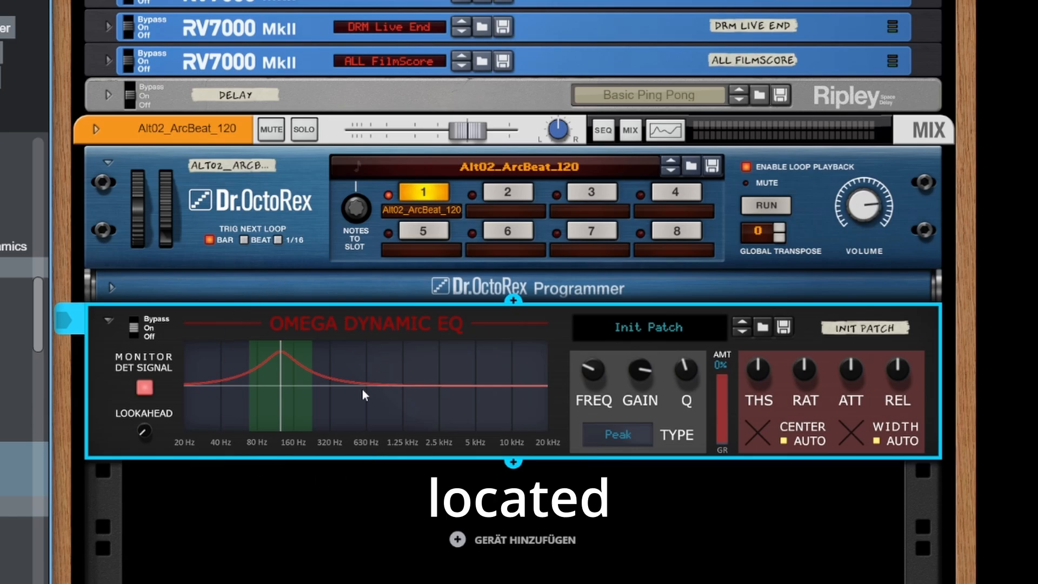
key(space)
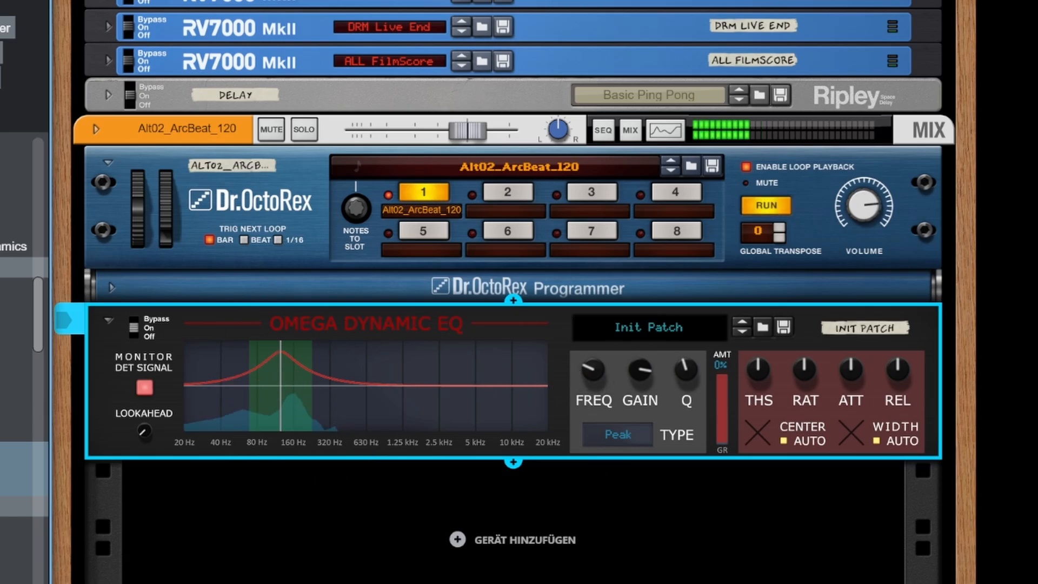
drag(595, 368, 621, 183)
Reset the EQ frequency and gain to their defaults, trying out both controls in between
ctrl+click(595, 369)
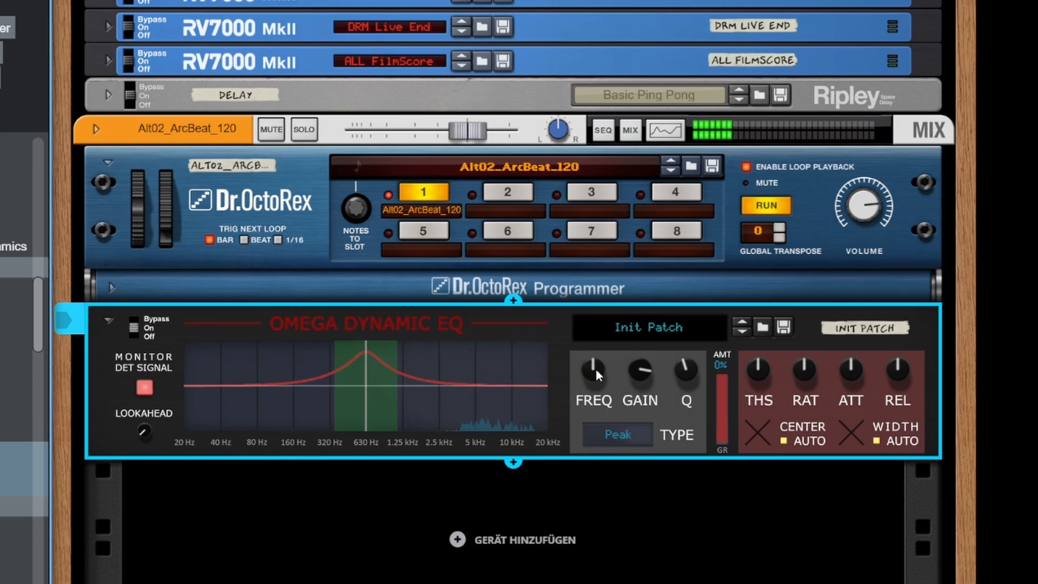
ctrl+click(640, 374)
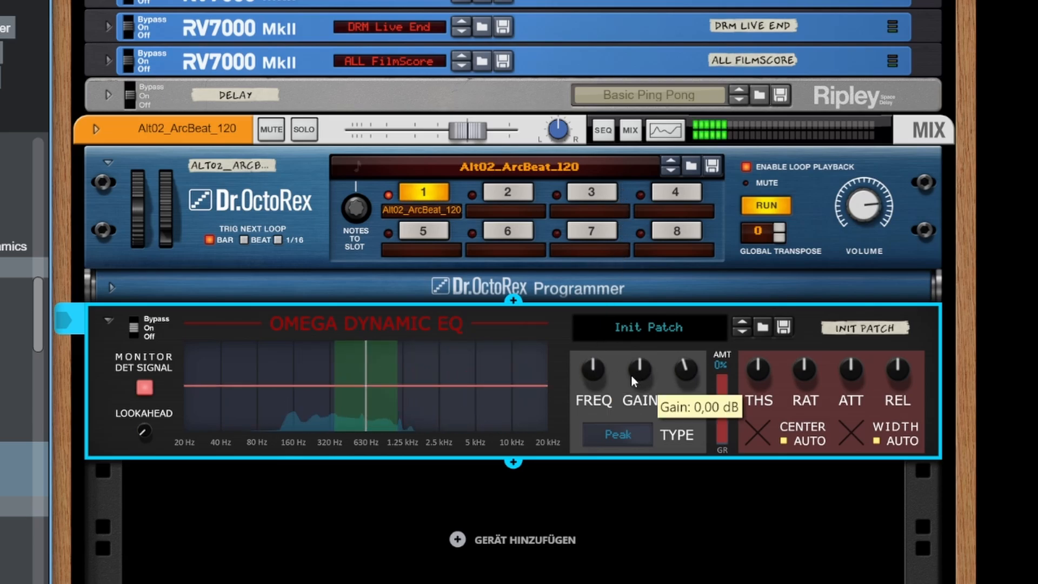
drag(640, 372, 595, 380)
ctrl+click(595, 373)
ctrl+click(646, 381)
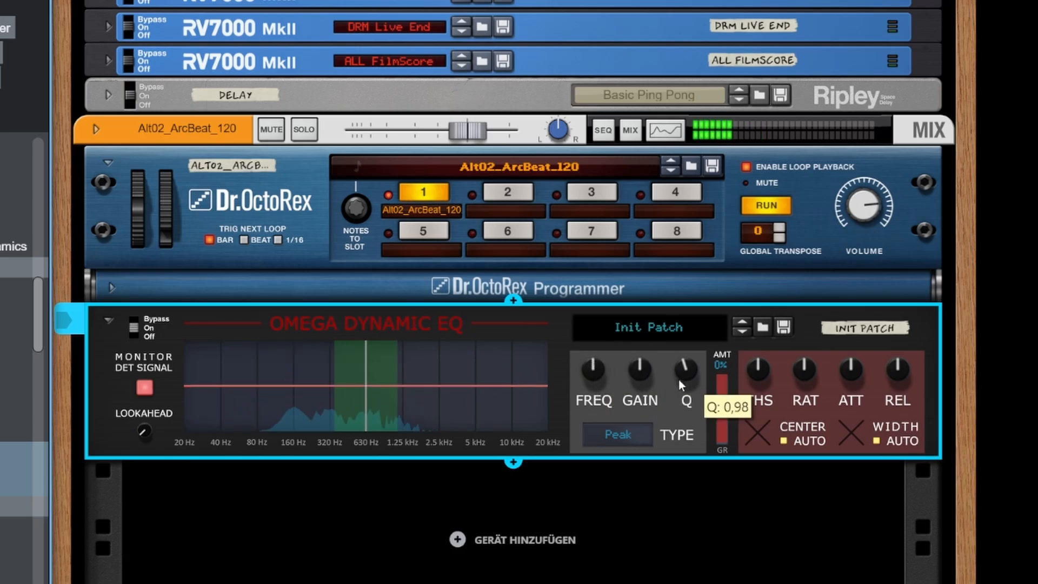
Widen the EQ band by lowering the Q, and raise the lookahead to its maximum
mouse_move(679, 379)
mouse_down()
mouse_move(680, 369)
mouse_move(683, 427)
mouse_move(686, 399)
mouse_up()
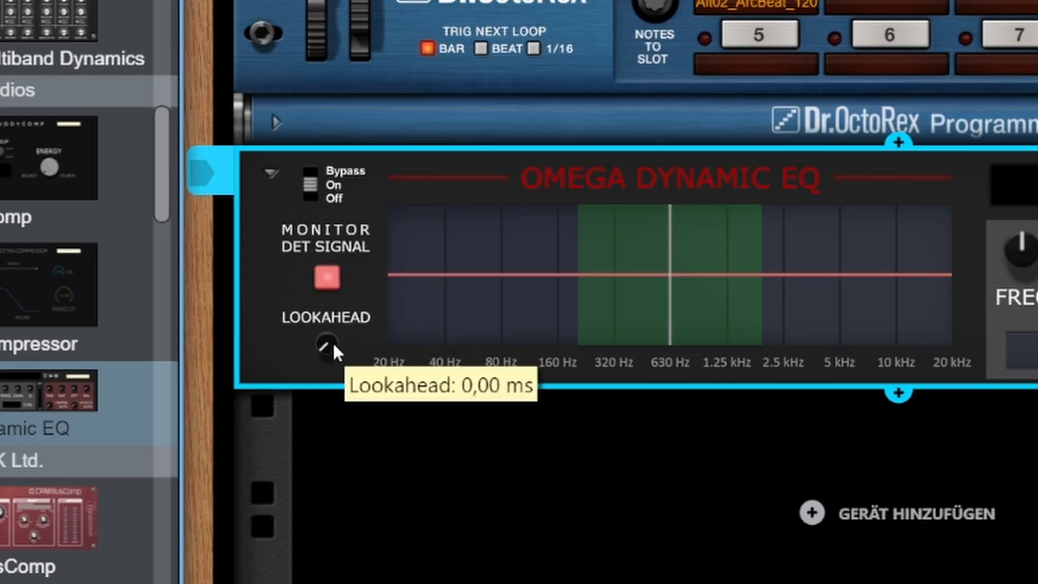
drag(326, 345, 327, 303)
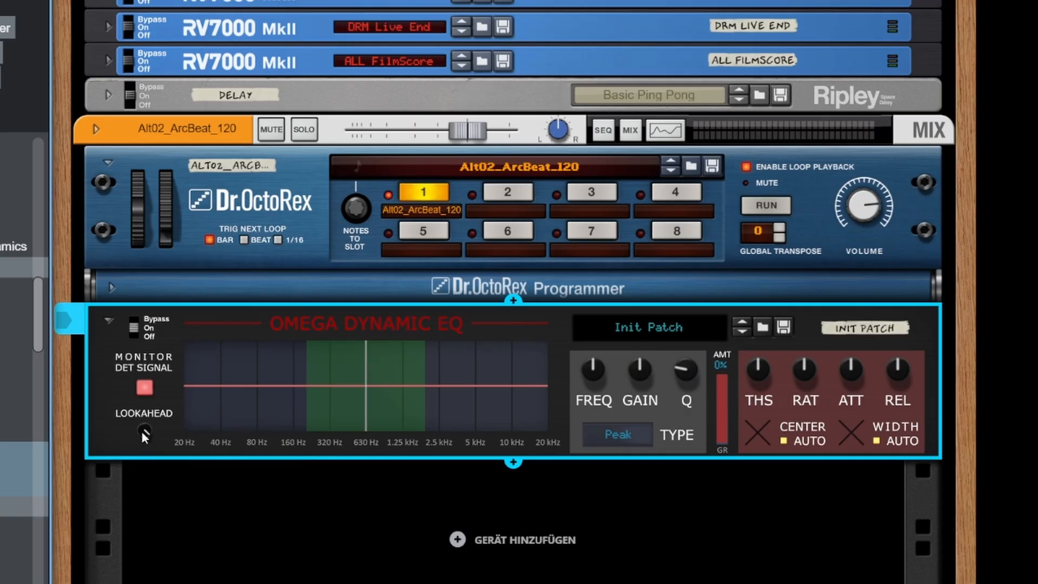
drag(142, 431, 159, 189)
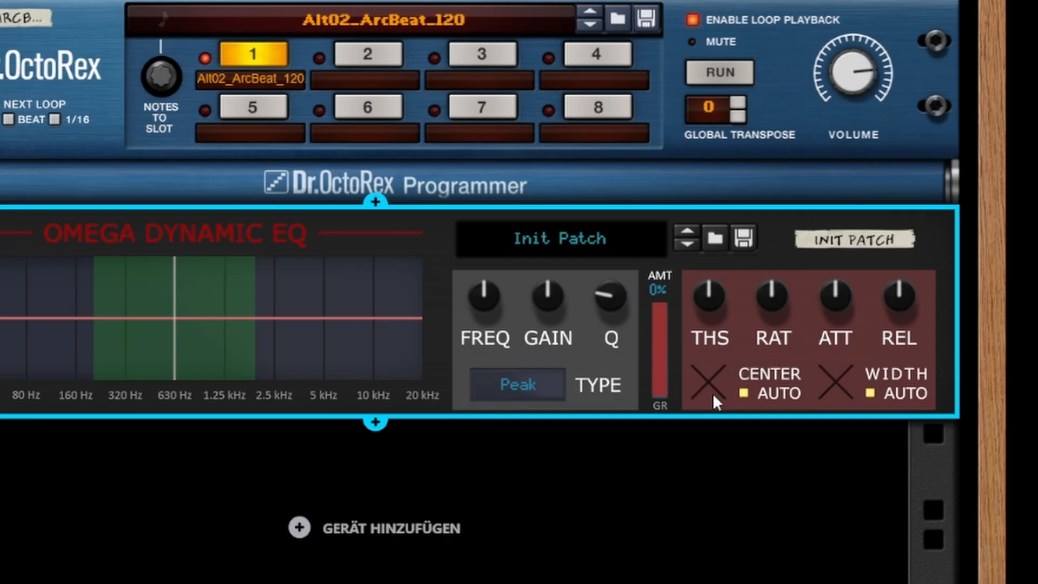
Switch off the automatic center frequency and automatic width of the EQ's detection band
click(744, 394)
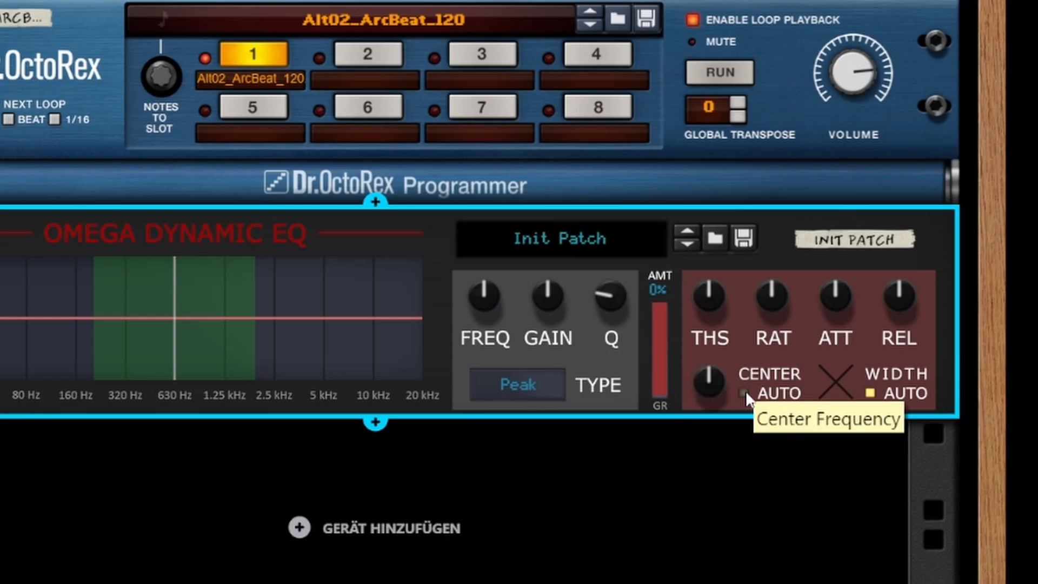
click(745, 394)
click(745, 393)
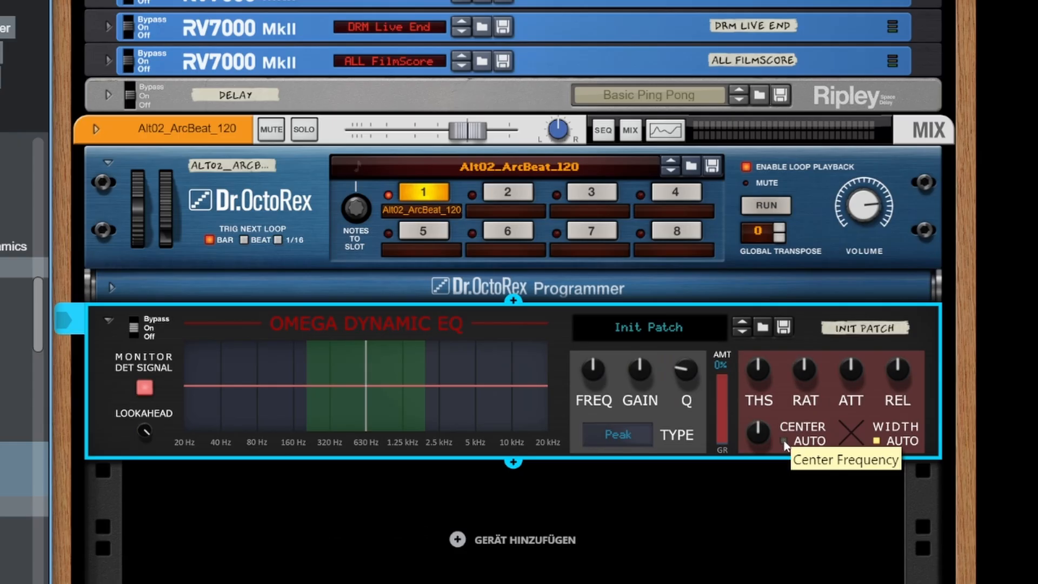
click(784, 442)
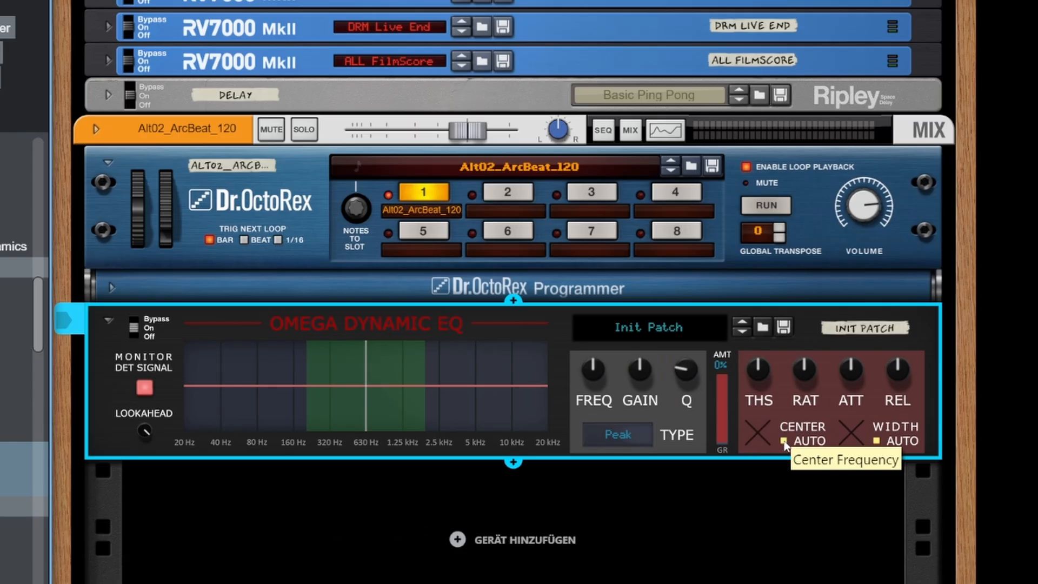
click(784, 441)
click(877, 441)
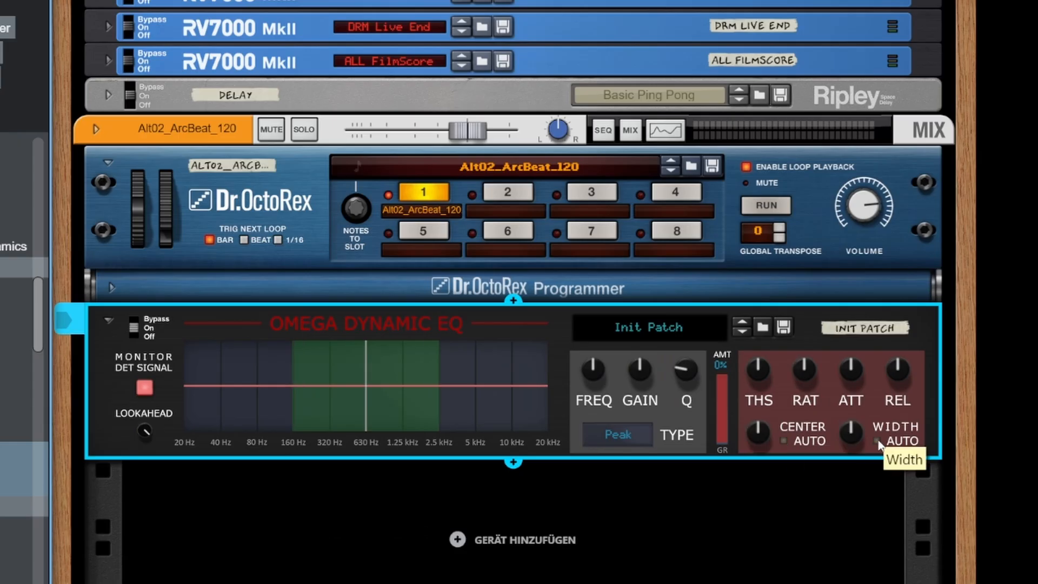
click(877, 441)
click(877, 441)
Move the detection center frequency down to about 160 Hz and shape a narrow EQ cut at about 2.5 kHz
drag(754, 436, 758, 455)
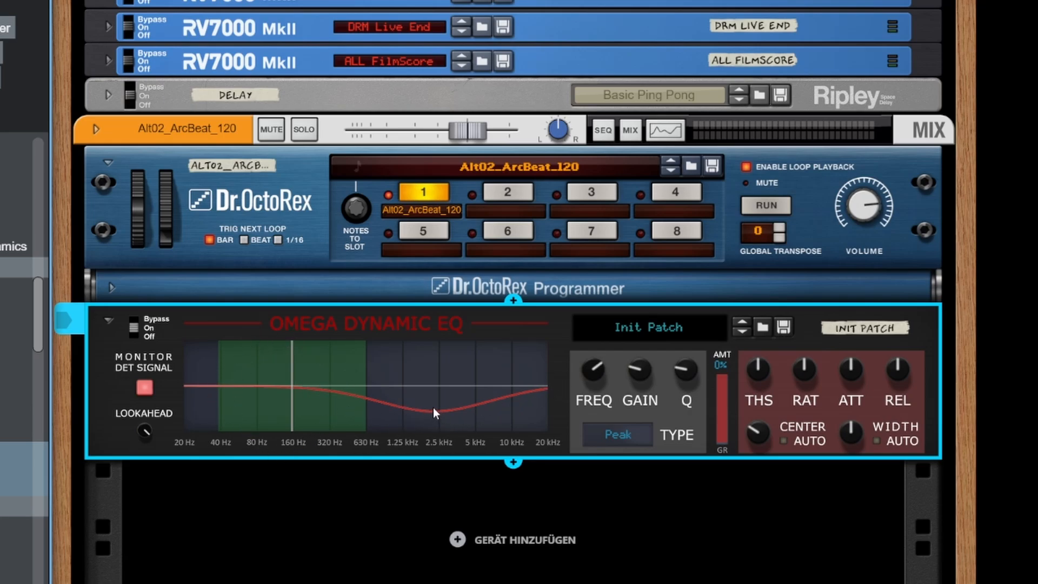
drag(672, 378, 671, 346)
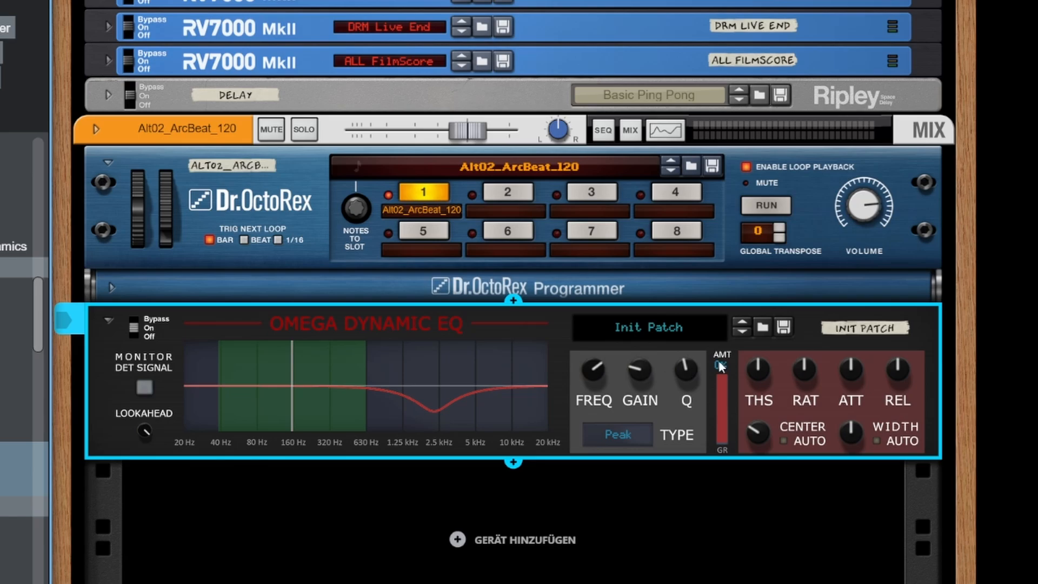
Raise the Omega Dynamic EQ's amount to 100%
drag(722, 368, 752, 242)
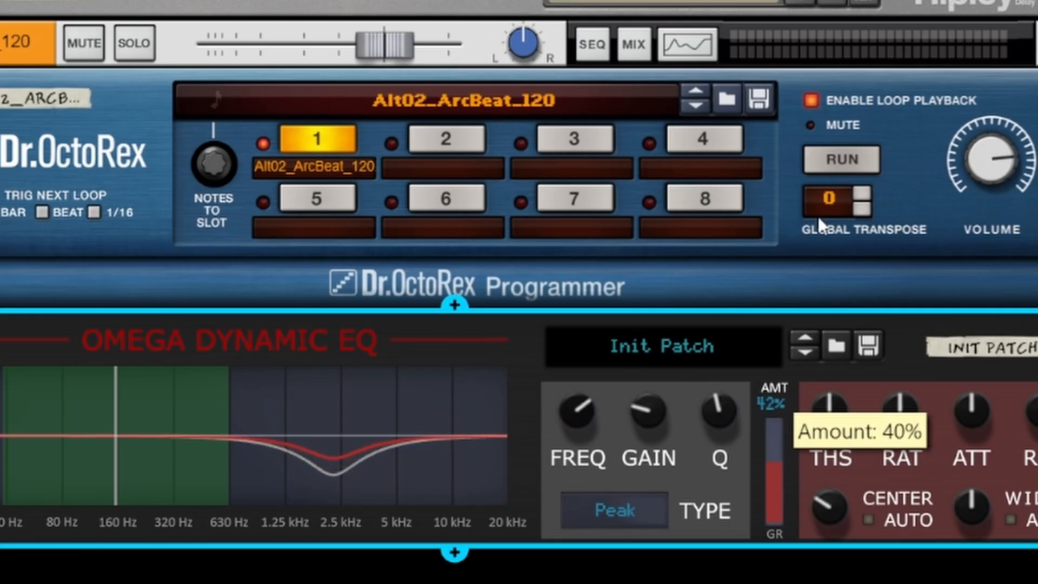
drag(819, 219, 829, 156)
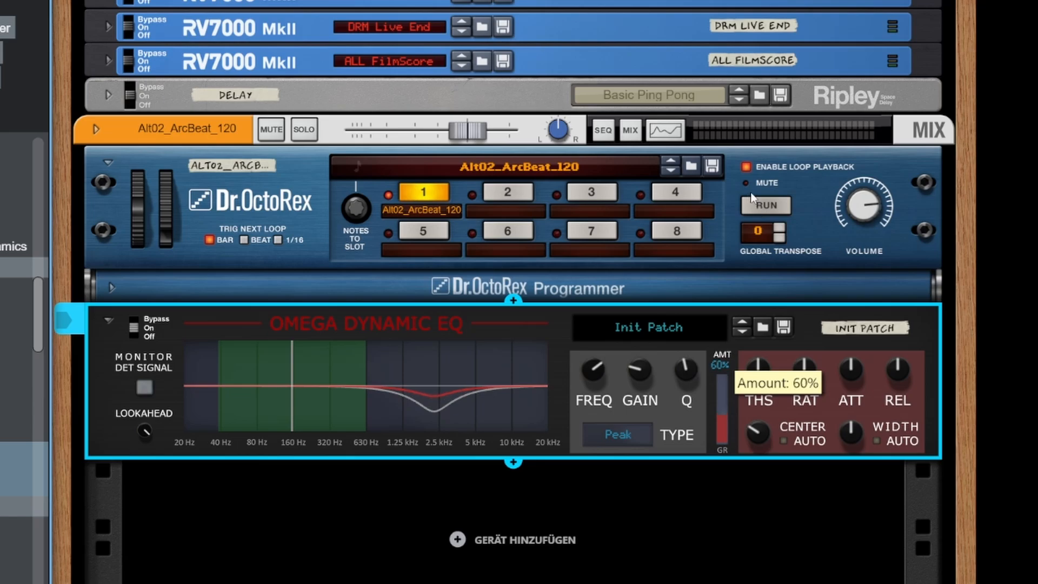
drag(752, 197, 740, 56)
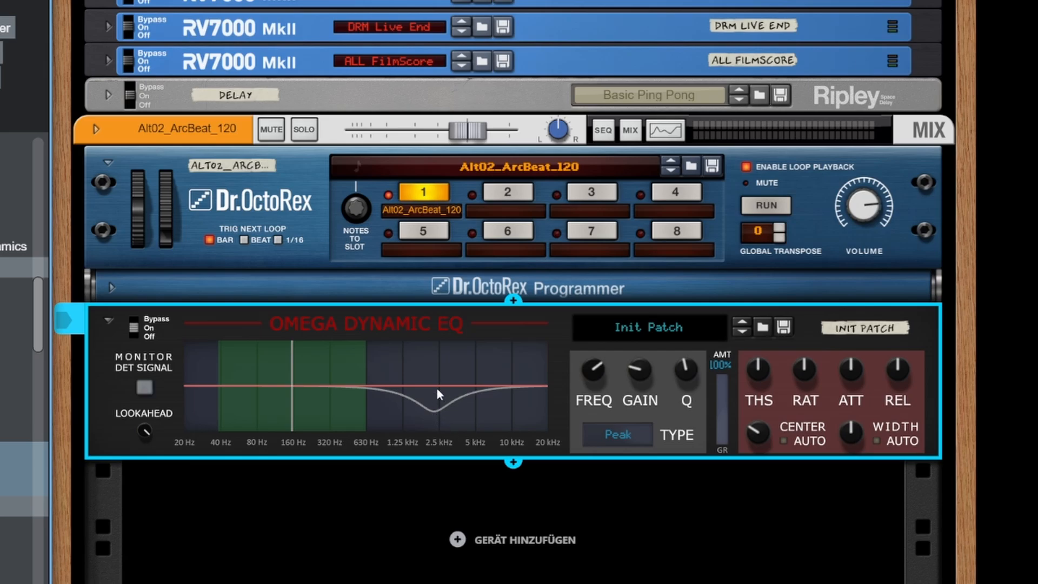
Play the loop while lowering the detection center frequency to about 38 Hz and narrowing the detection width
key(space)
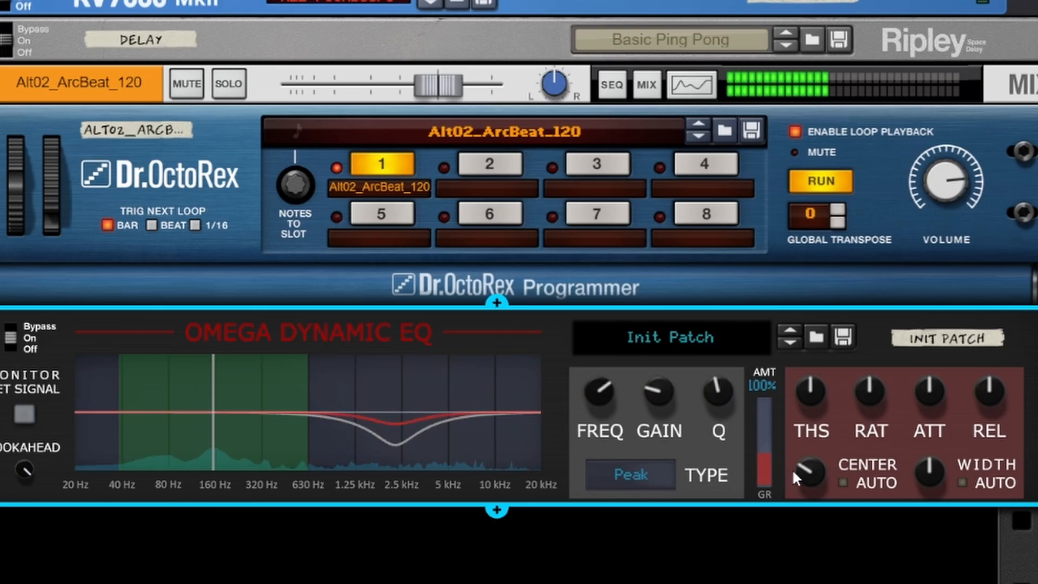
drag(792, 469, 815, 486)
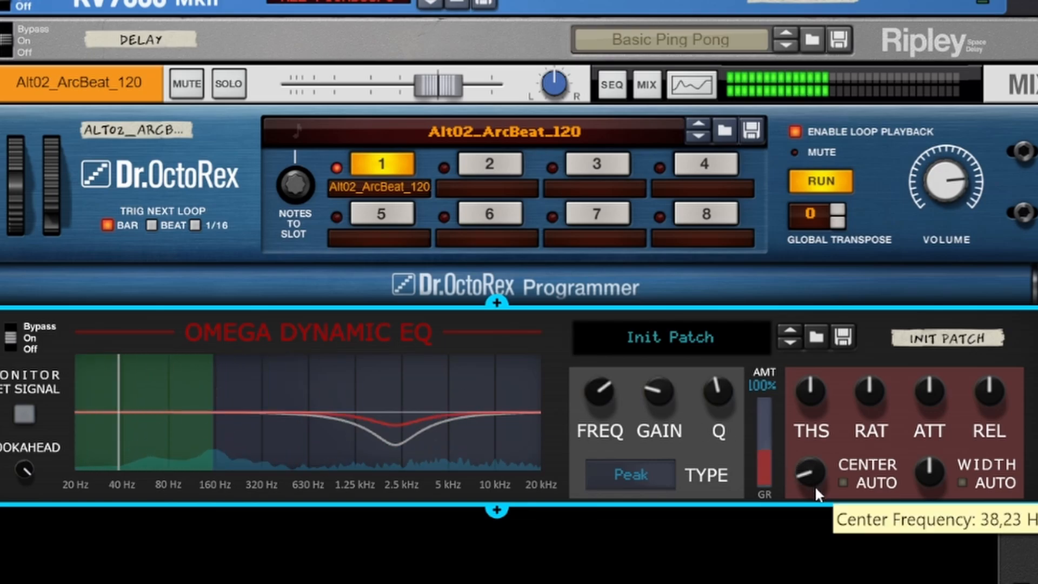
drag(931, 467, 937, 498)
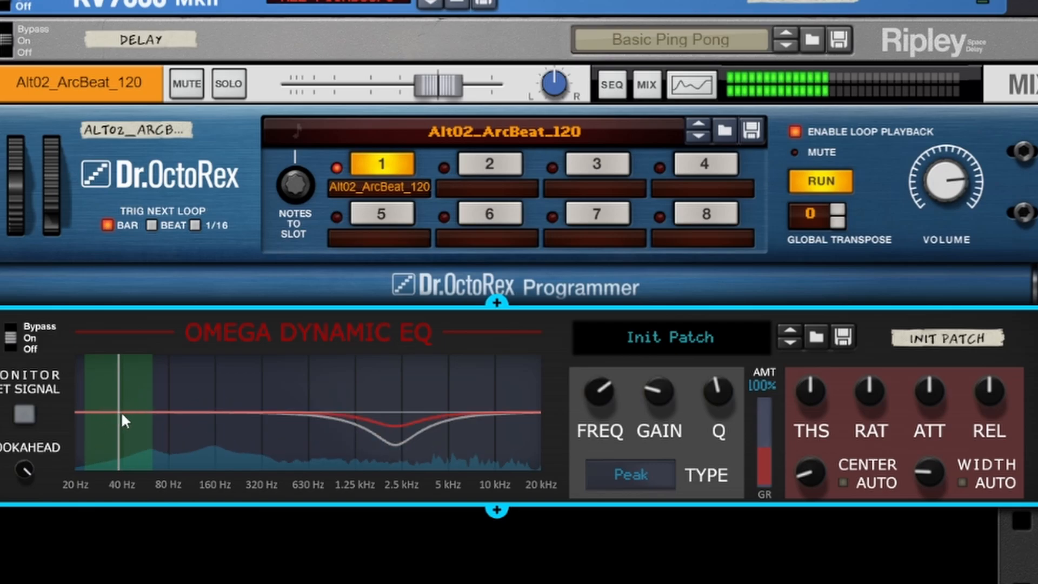
Raise the detection center frequency to about 195 Hz and narrow the detection width while the drum loop plays
key(space)
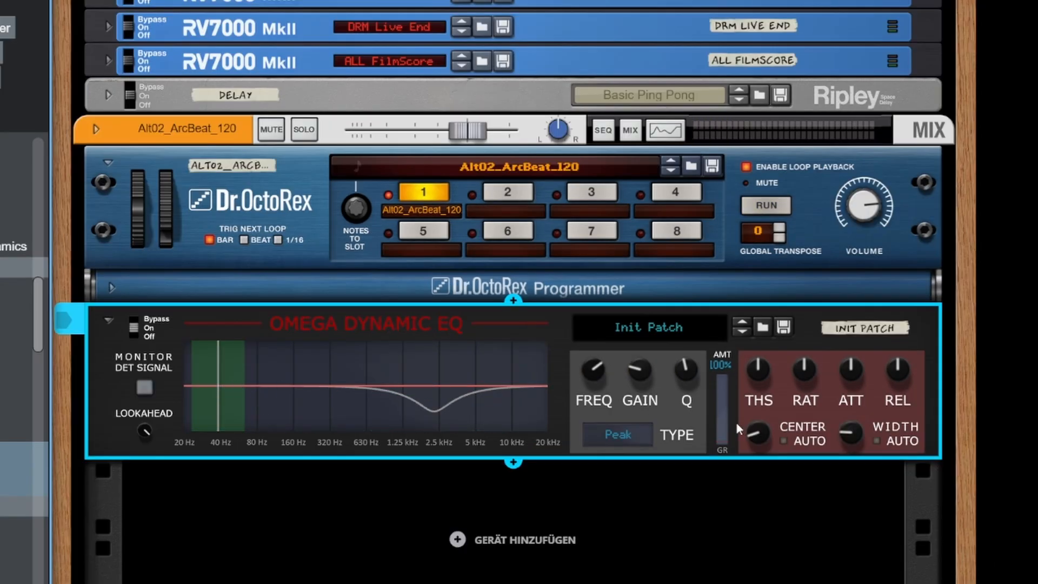
drag(765, 435, 760, 421)
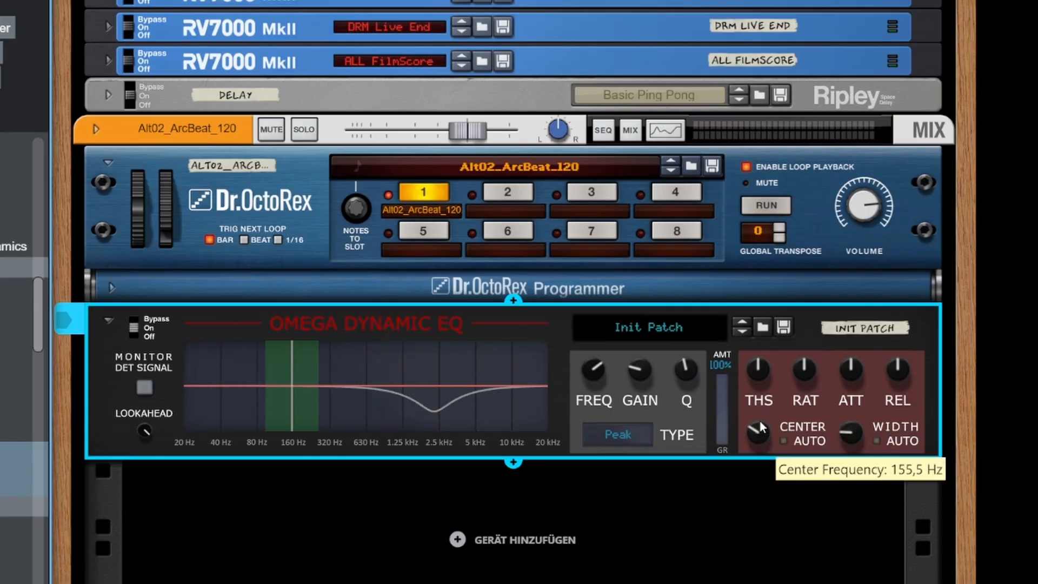
key(space)
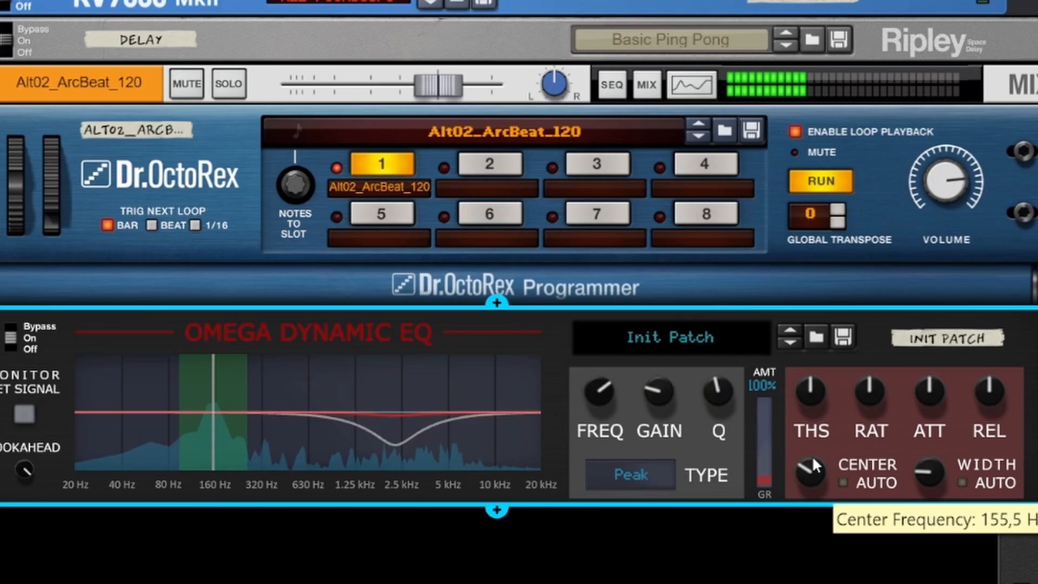
drag(812, 455, 835, 471)
mouse_move(929, 478)
mouse_down()
mouse_move(937, 509)
mouse_move(935, 487)
mouse_up()
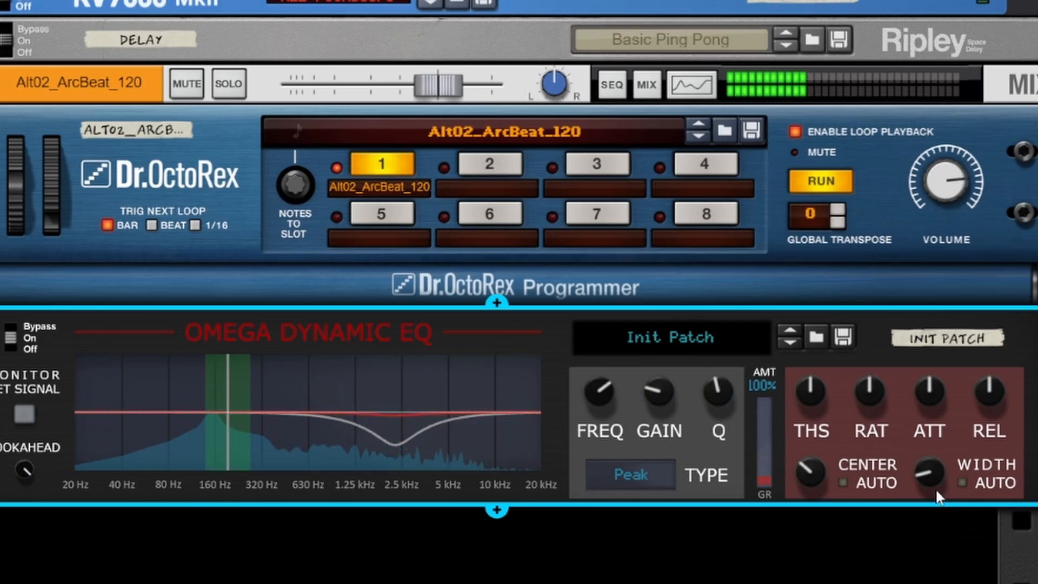
Stop the loop and switch the detection band's automatic center frequency and automatic width back on
key(space)
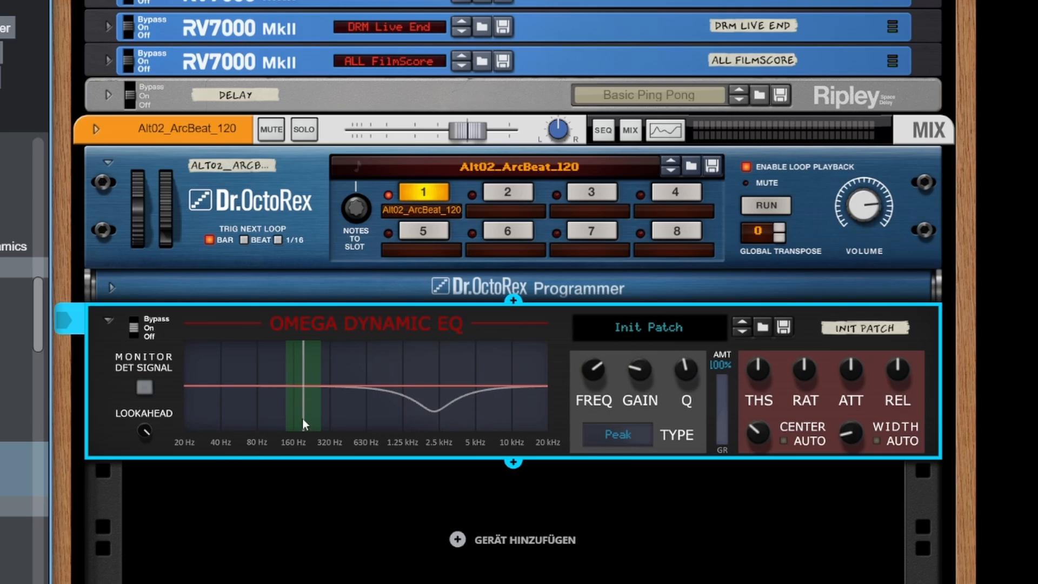
click(784, 441)
click(877, 441)
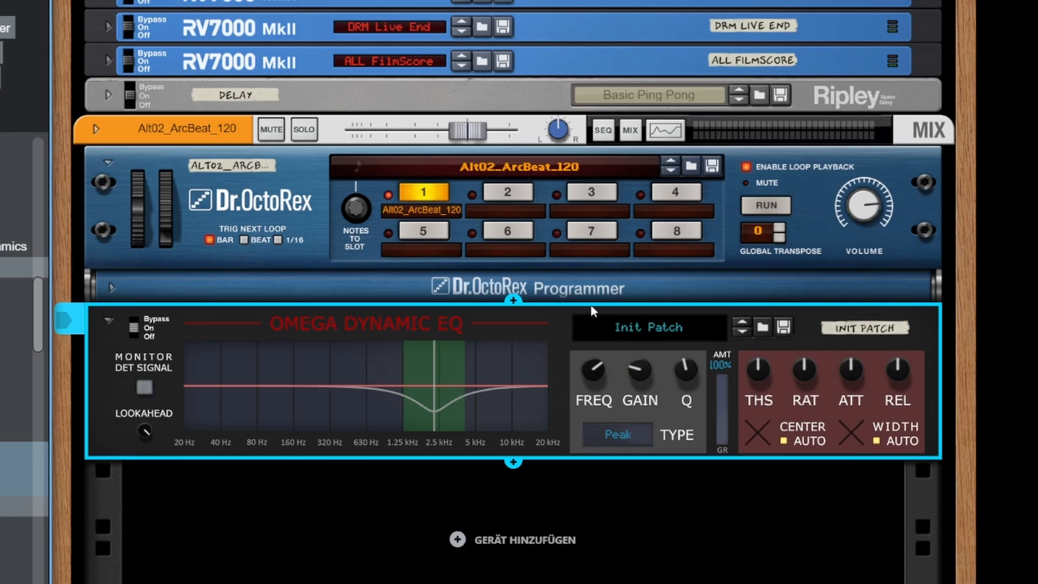
Flip the rack around and examine the Omega Dynamic EQ's sidechain inputs, gain reduction output and stereo mode options
key(Tab)
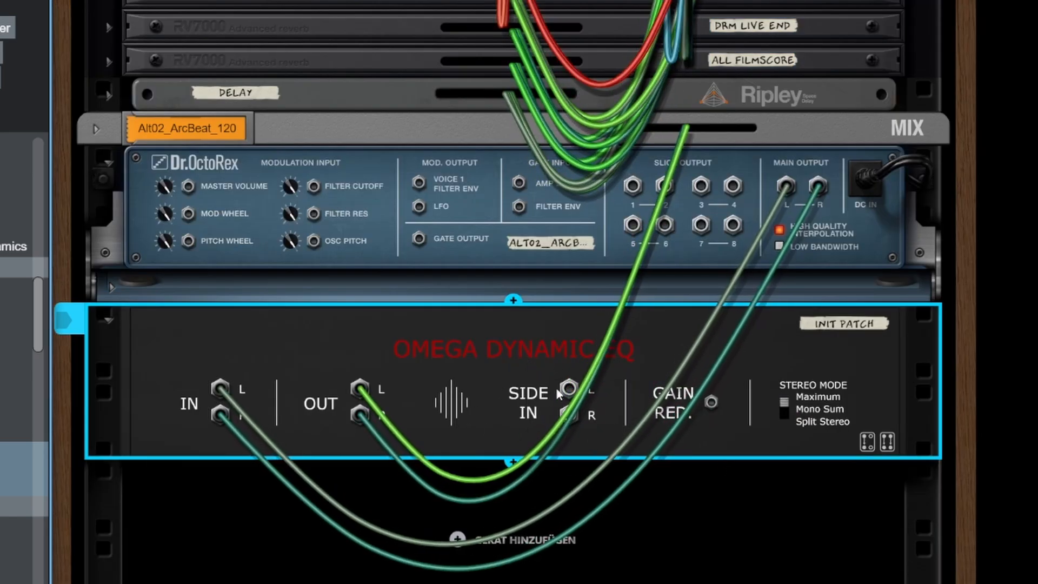
drag(595, 391, 563, 415)
drag(783, 403, 790, 399)
mouse_move(783, 402)
mouse_down()
mouse_move(780, 421)
mouse_move(785, 397)
mouse_move(782, 407)
mouse_up()
key(Tab)
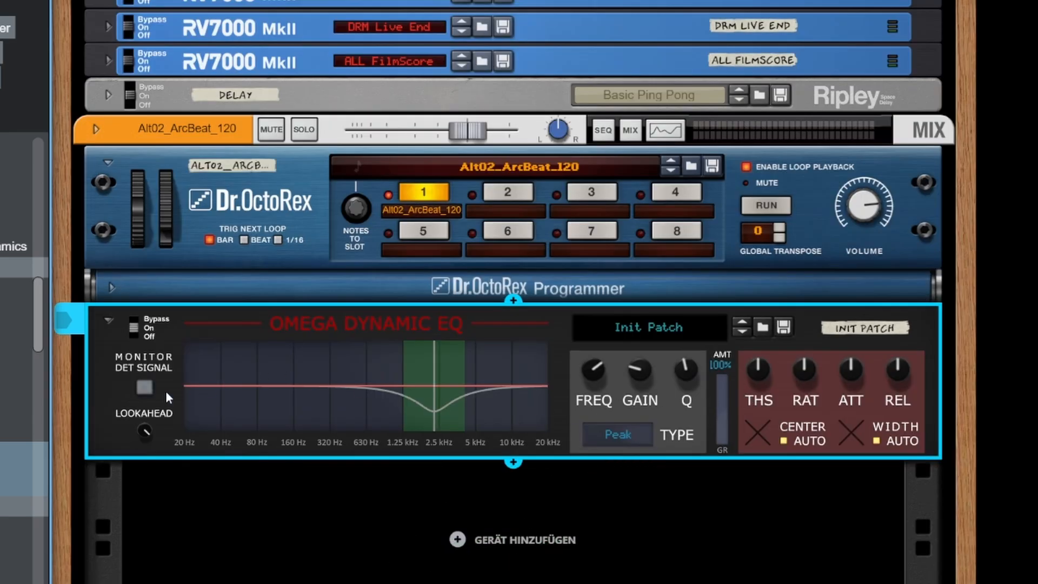
key(Tab)
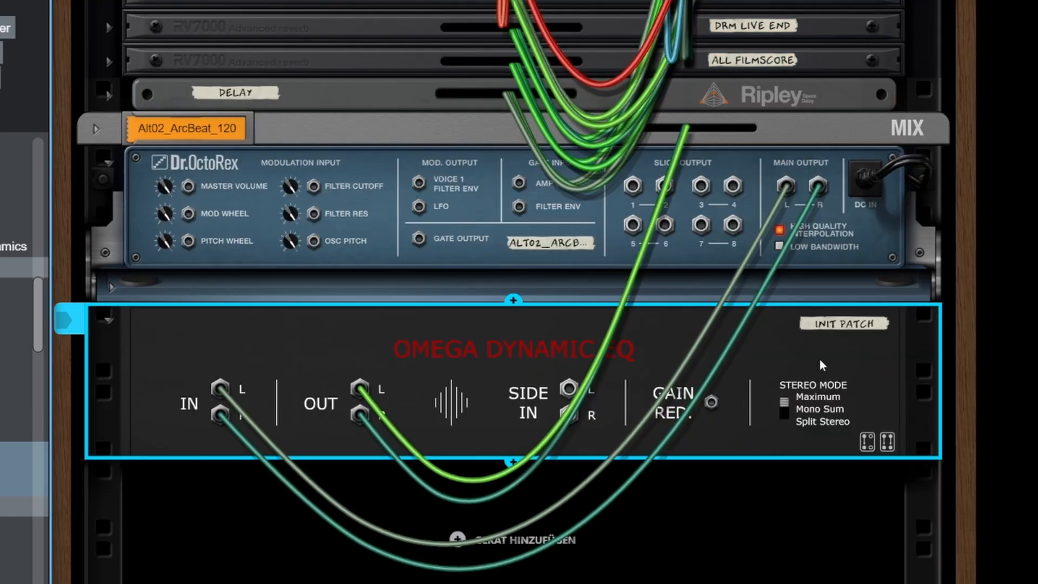
click(787, 412)
Disconnect the EQ from the drum loop's mix channel and patch the Dr. OctoRex main outputs straight into that channel's input
scroll(751, 375, down, 2)
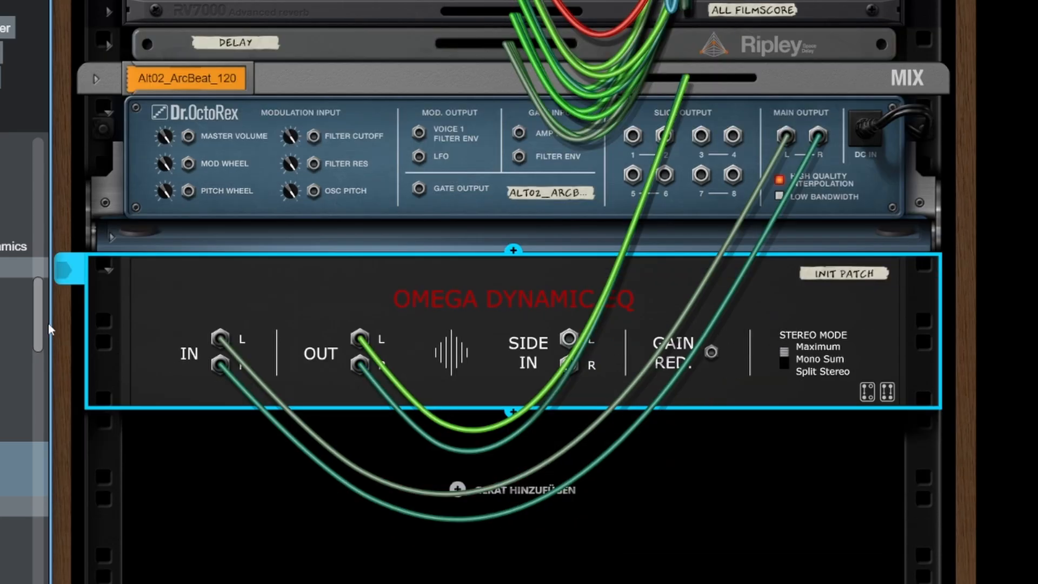
drag(207, 347, 499, 349)
right_click(499, 348)
drag(389, 278, 385, 275)
click(441, 238)
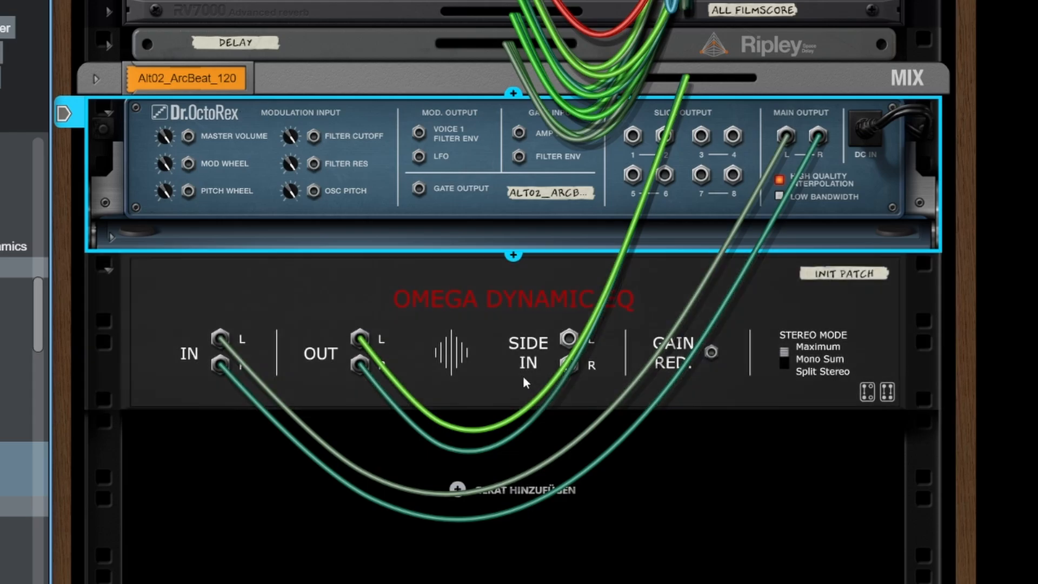
click(324, 313)
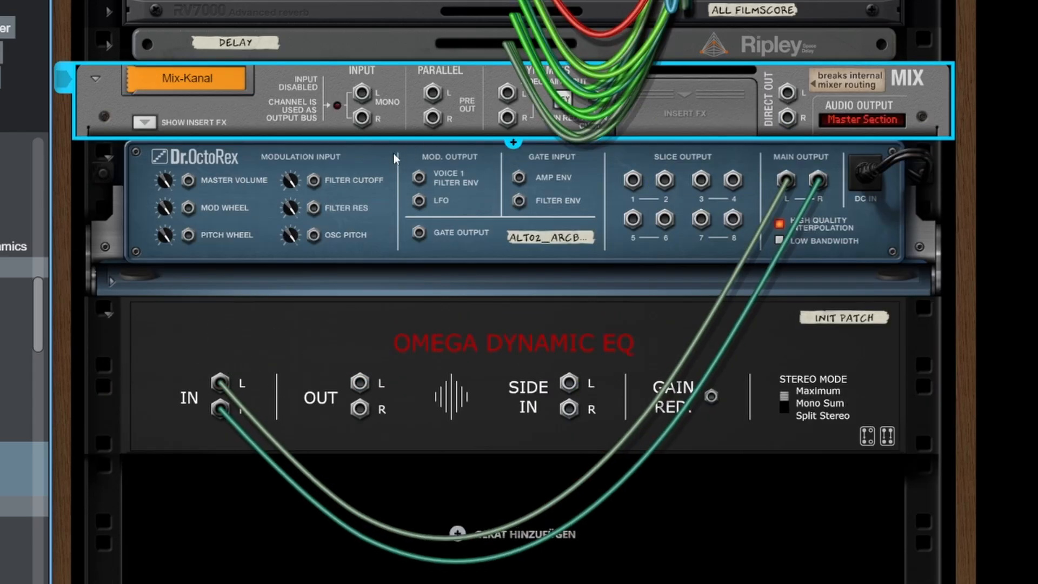
click(96, 79)
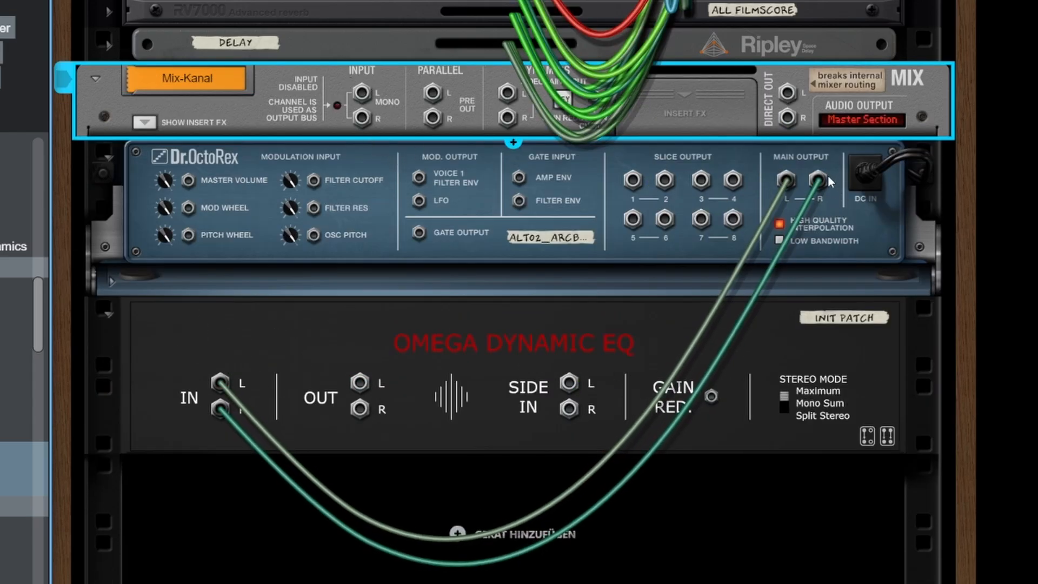
click(824, 279)
drag(785, 180, 362, 93)
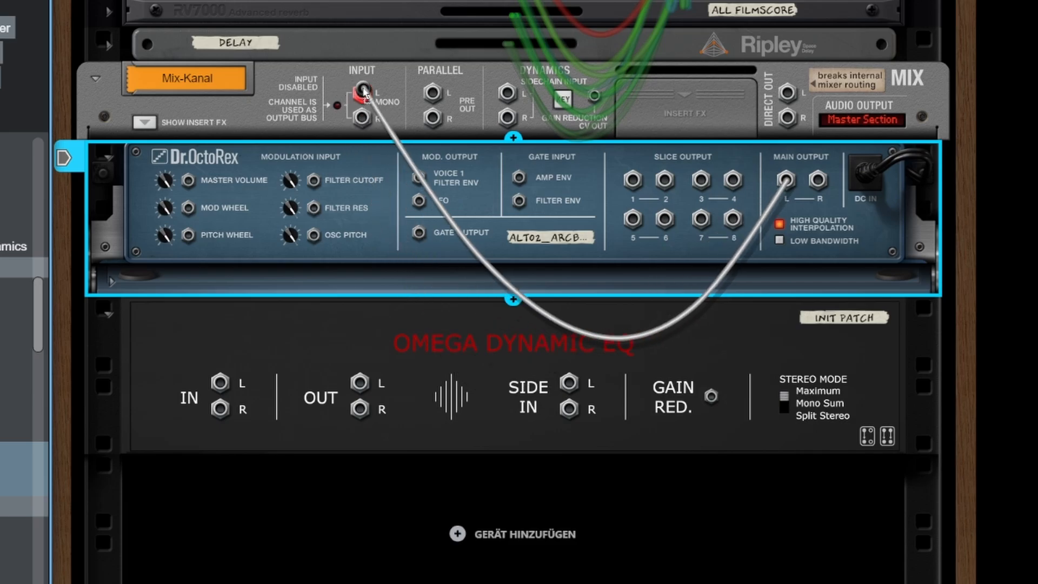
Add a Radical Piano instrument to the rack directly below the Omega Dynamic EQ
scroll(777, 295, down, 2)
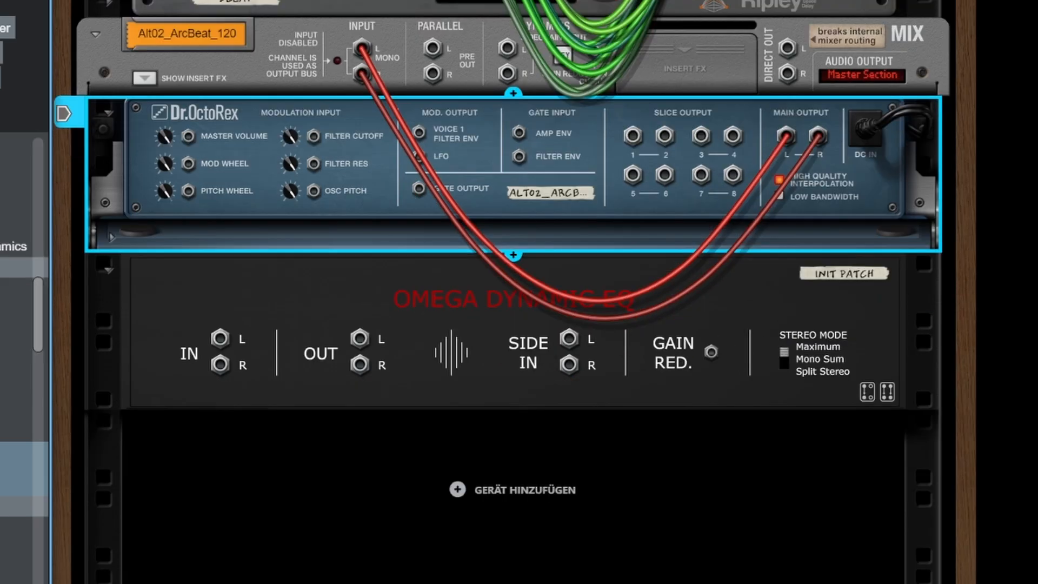
scroll(24, 357, down, 5)
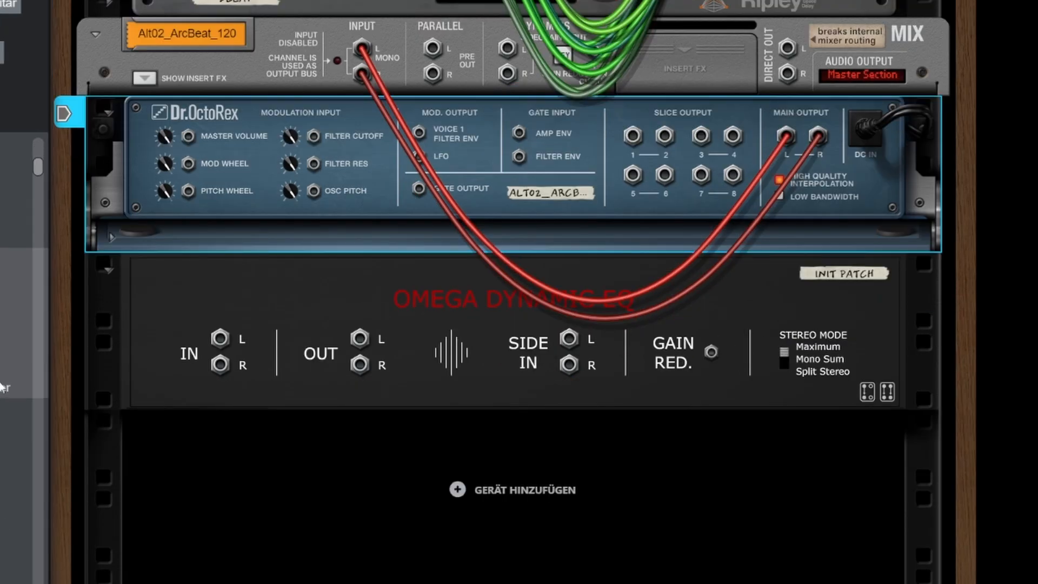
scroll(24, 357, down, 10)
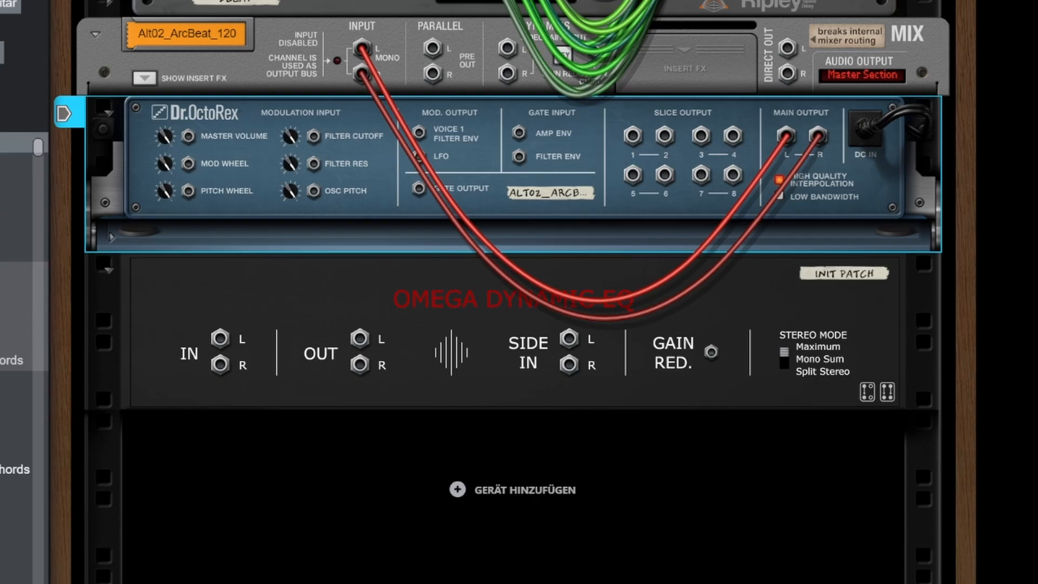
drag(5, 299, 682, 549)
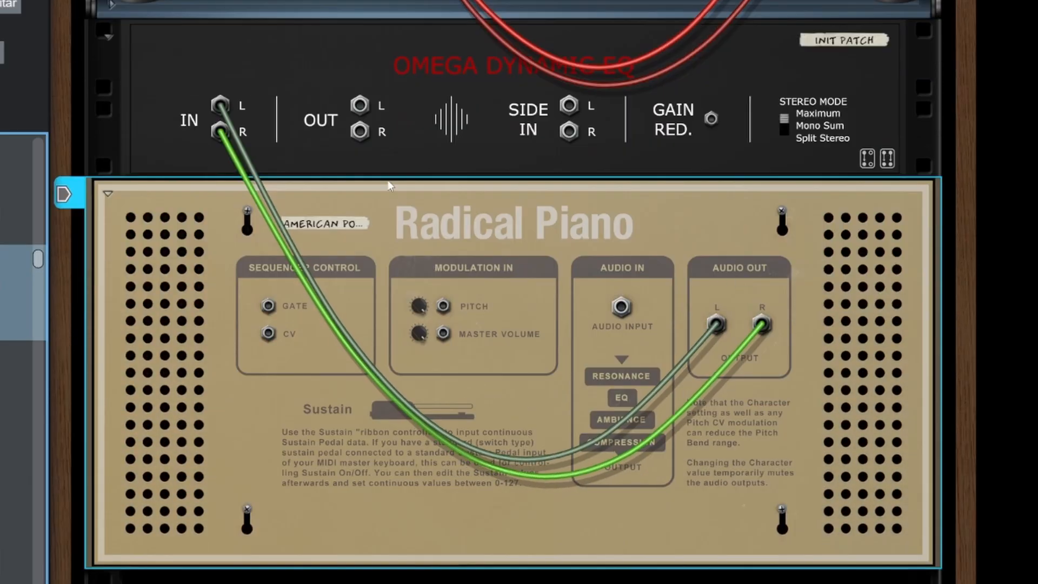
Move the Omega Dynamic EQ below the Radical Piano and assign its output to a new mixer channel
drag(429, 70, 455, 537)
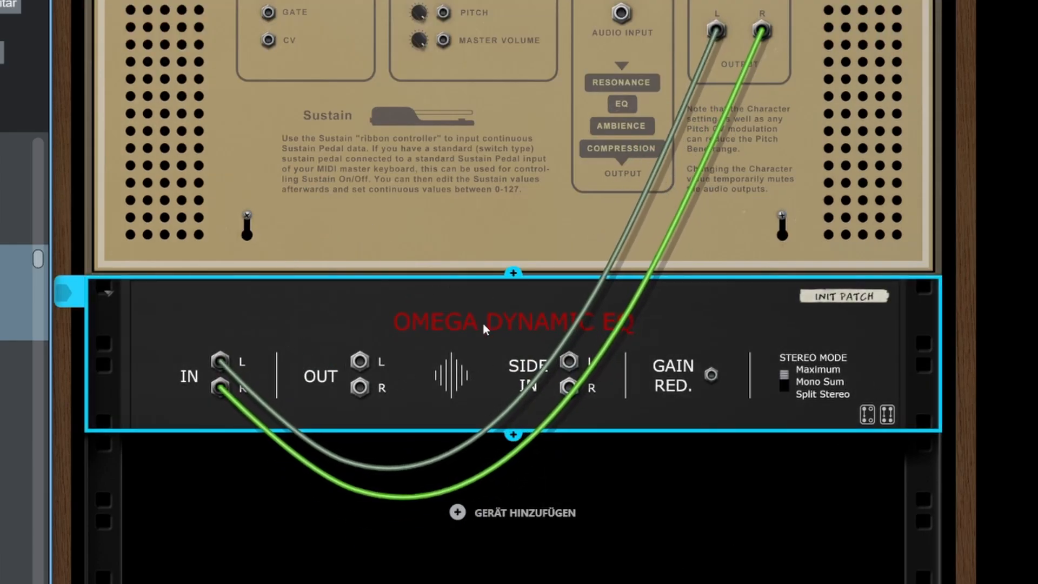
right_click(359, 361)
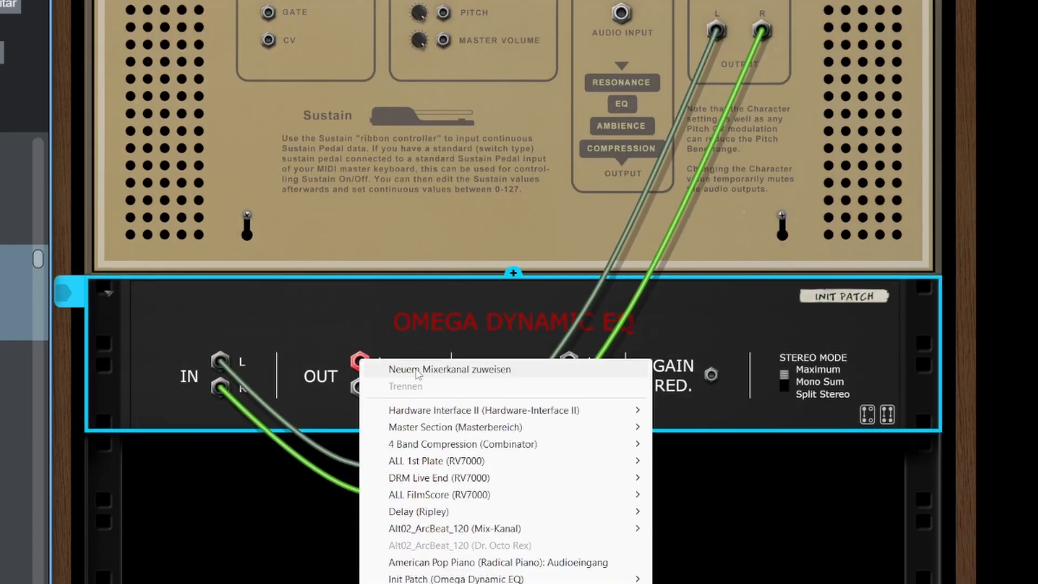
click(417, 370)
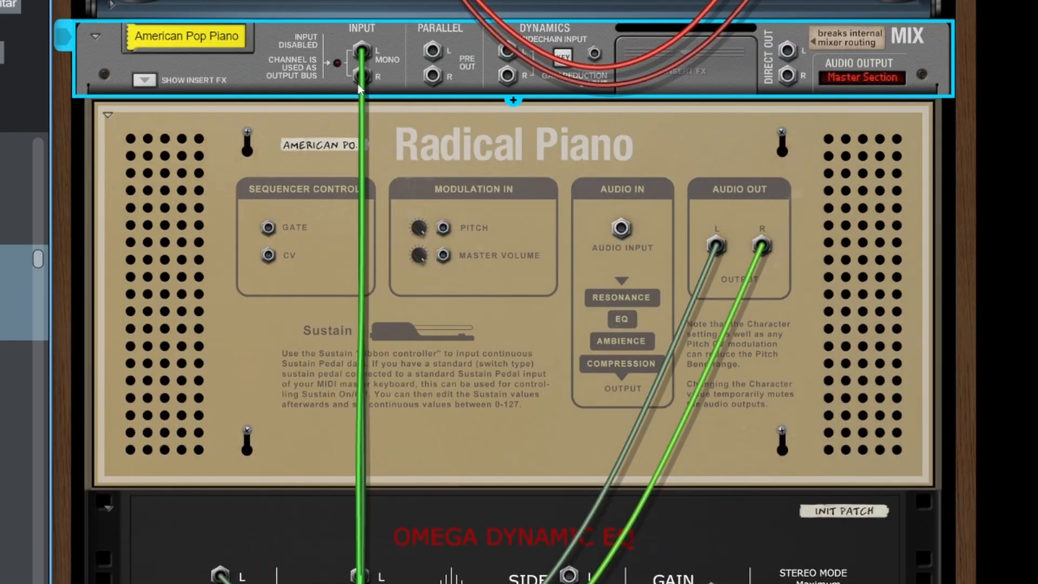
Patch the parallel outputs of the drum loop's mix channel into the Omega Dynamic EQ's sidechain inputs
scroll(484, 61, down, 1)
scroll(484, 63, up, 3)
click(484, 1)
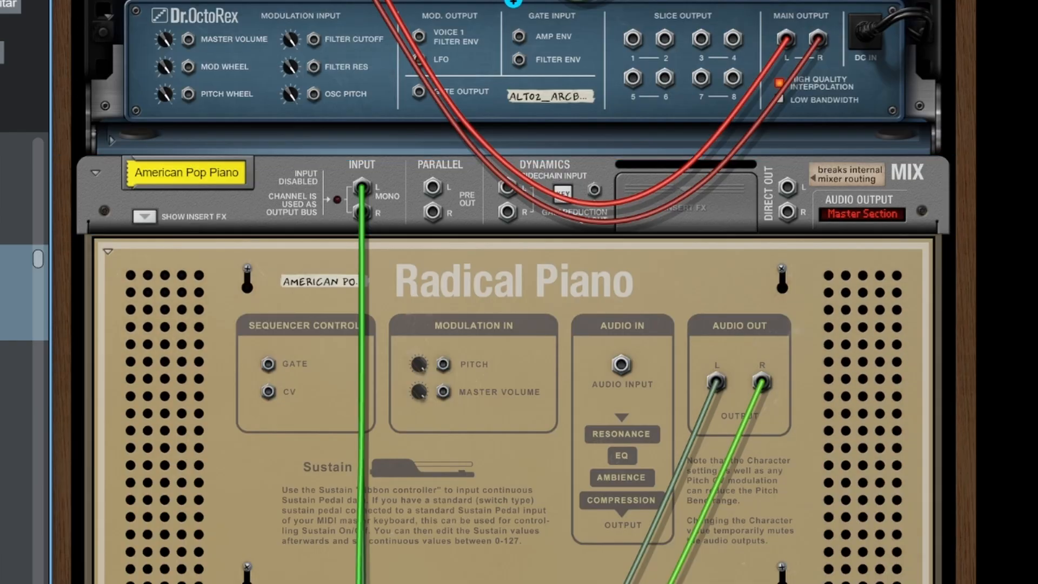
drag(433, 0, 576, 346)
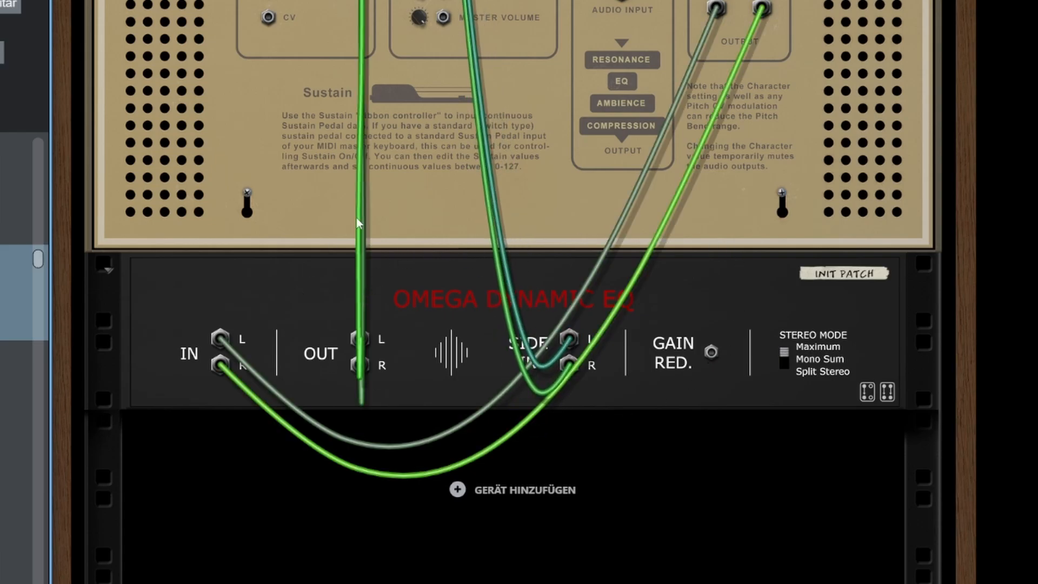
Flip the rack back to the front and turn on detection signal monitoring on the EQ
key(Tab)
click(146, 362)
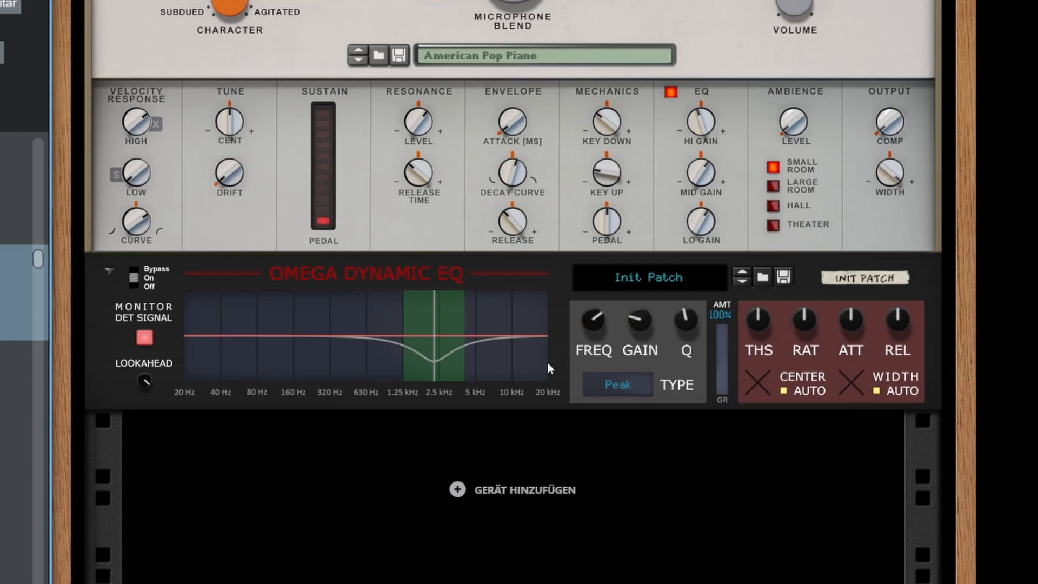
Enlarge the sequencer, return to the song start and begin recording on the American Pop Piano track
drag(583, 580, 558, 359)
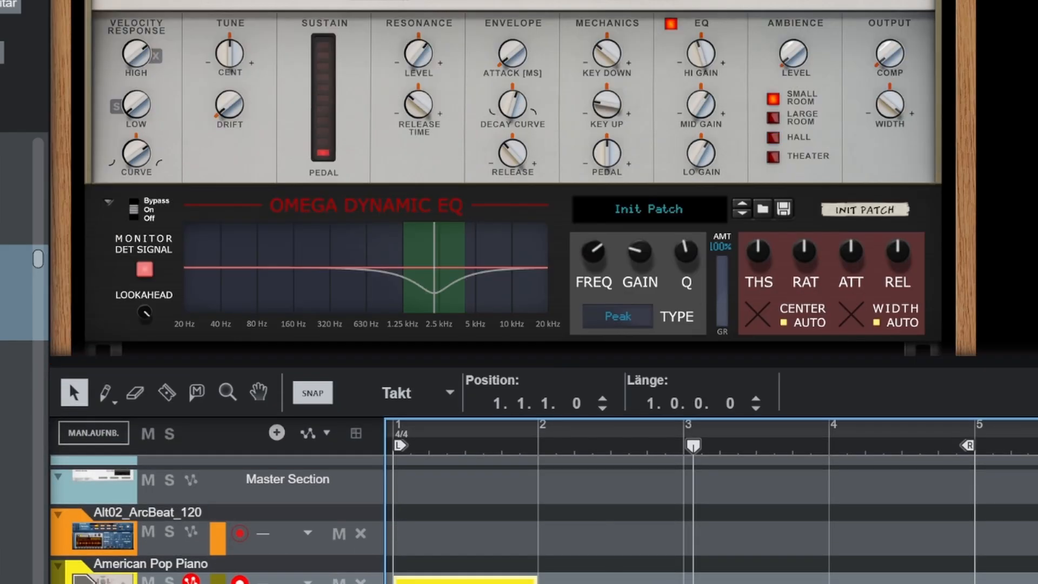
key(shift+Return)
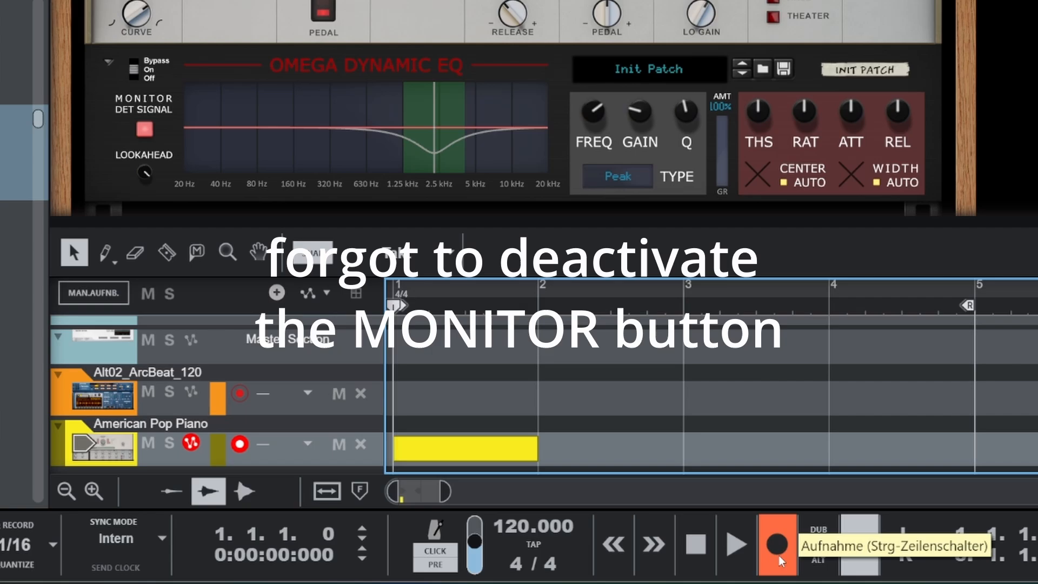
click(778, 556)
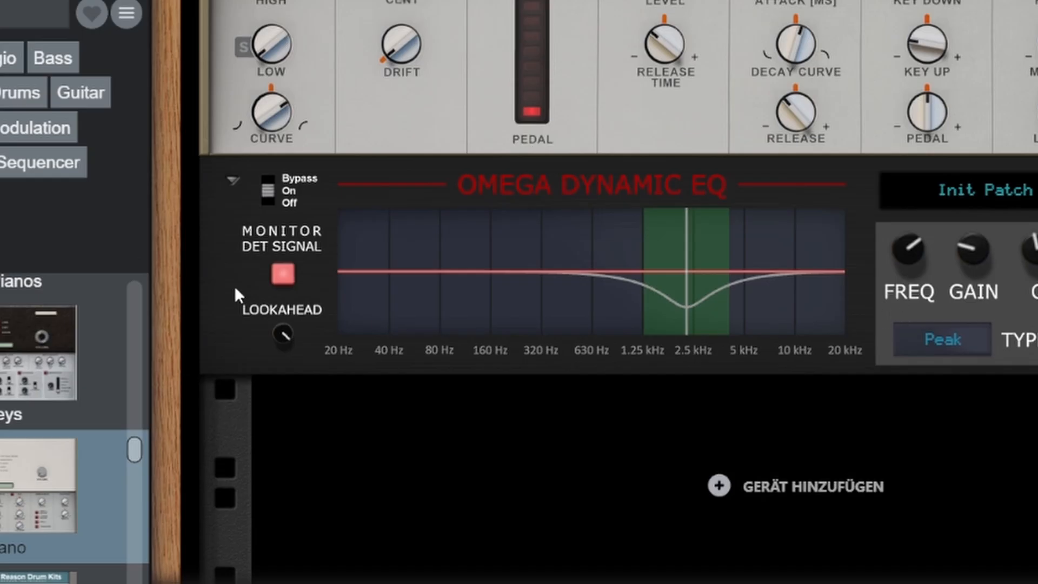
Change the EQ's filter to a Lowshelf at about 300 Hz with a Q low enough for a smooth slope
click(285, 275)
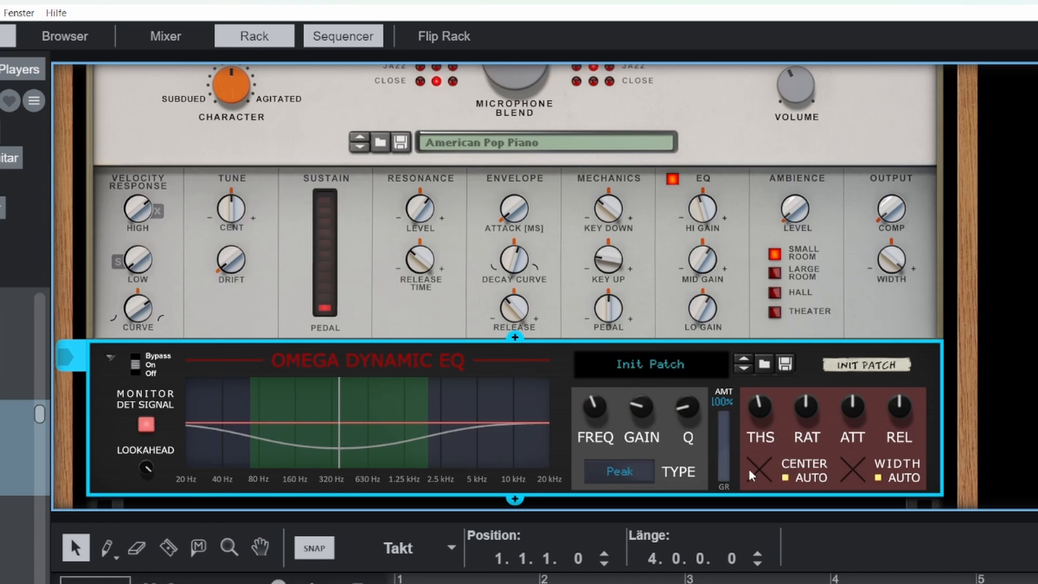
drag(688, 408, 689, 386)
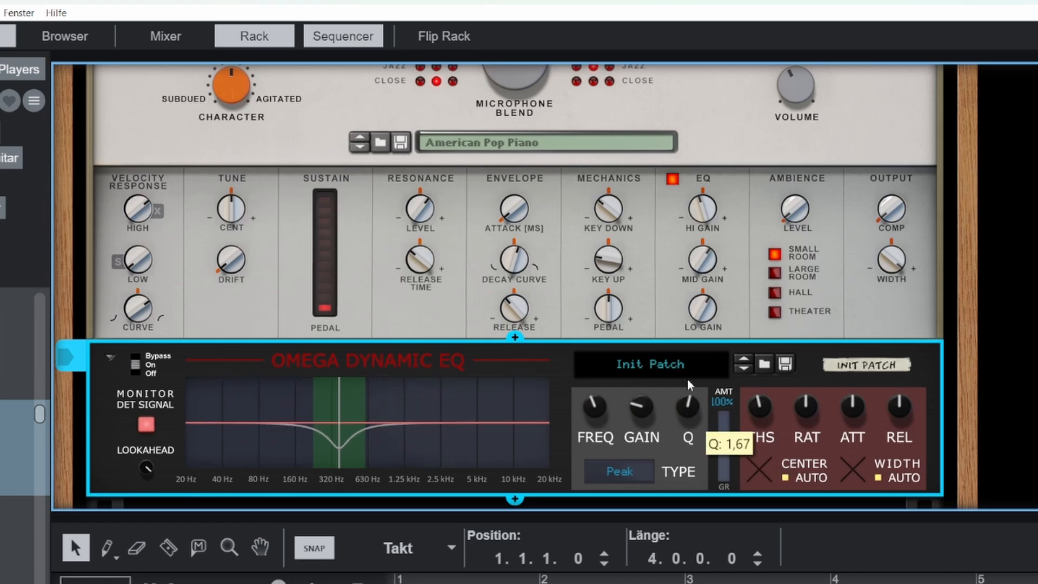
click(626, 477)
click(656, 503)
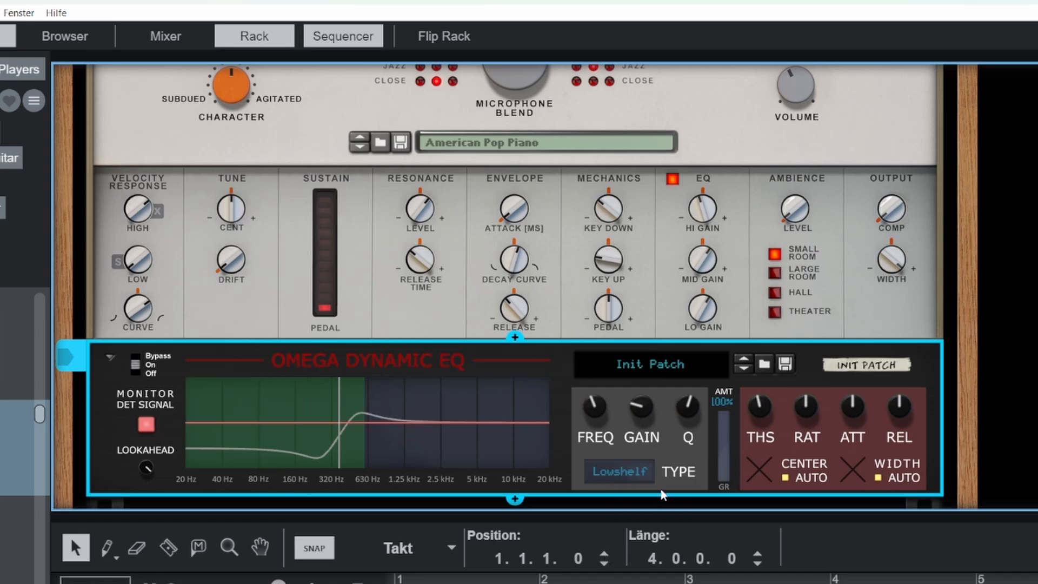
drag(689, 409, 697, 424)
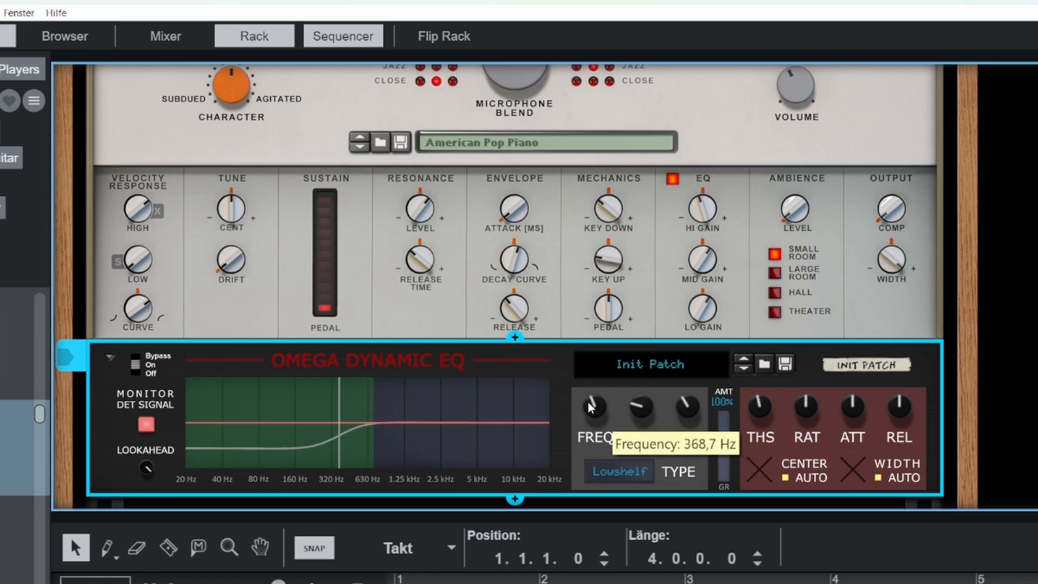
drag(590, 408, 608, 421)
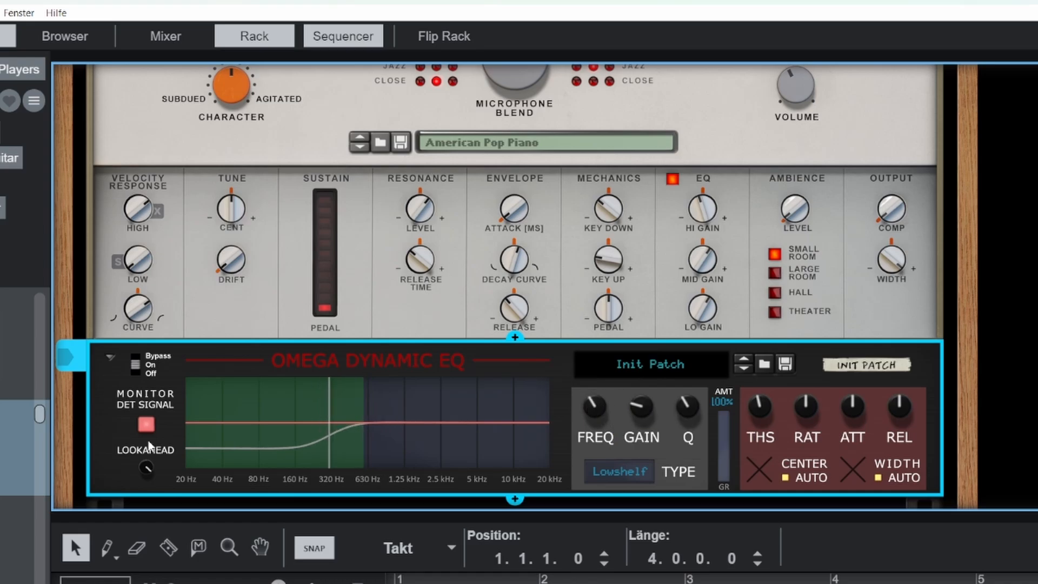
Lower the Omega Dynamic EQ's ratio while the piano and the drum loop play
scroll(417, 366, up, 3)
scroll(498, 360, down, 3)
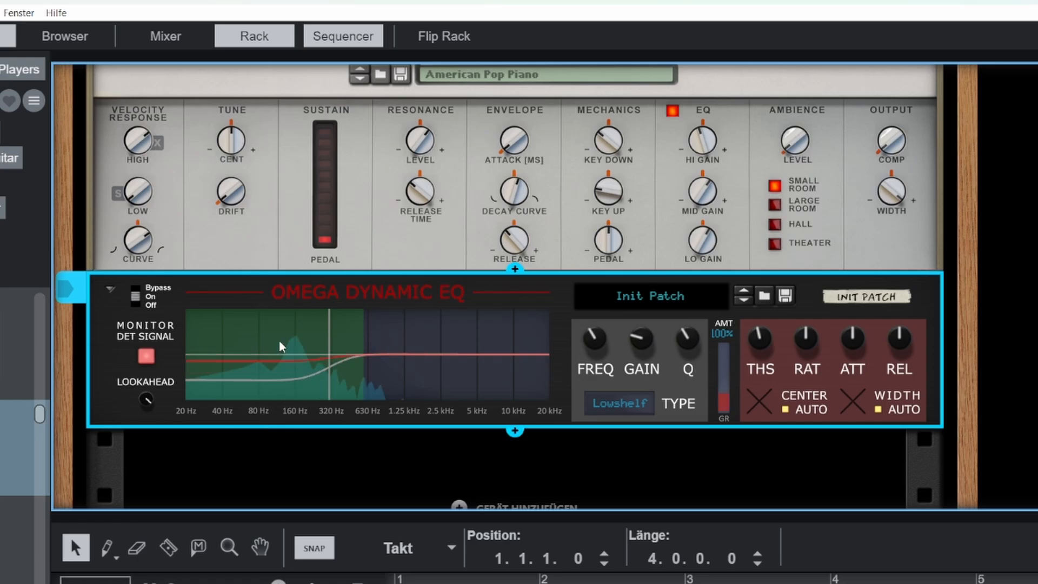
scroll(204, 358, up, 4)
scroll(257, 295, down, 4)
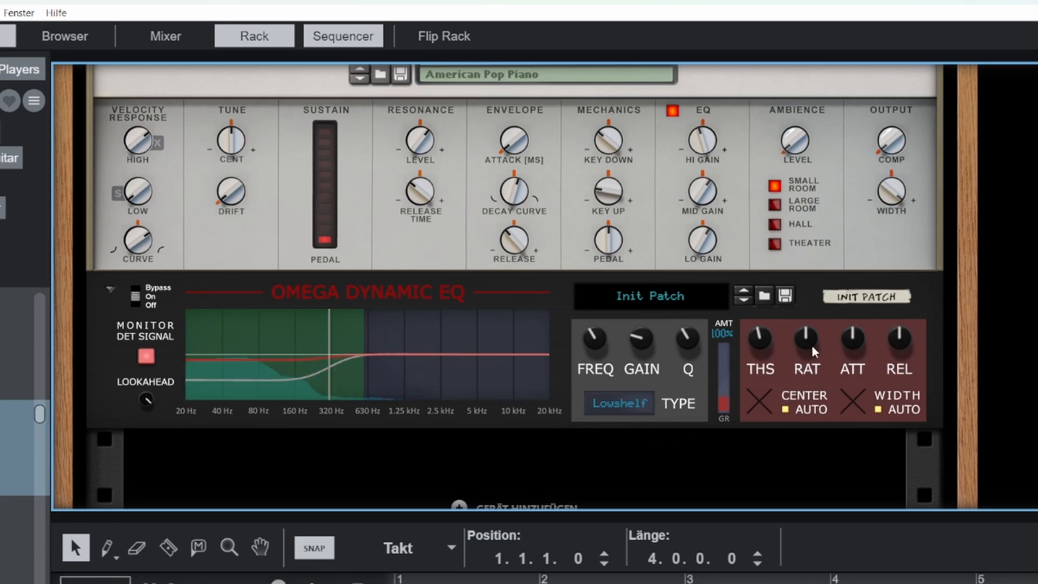
drag(813, 351, 808, 367)
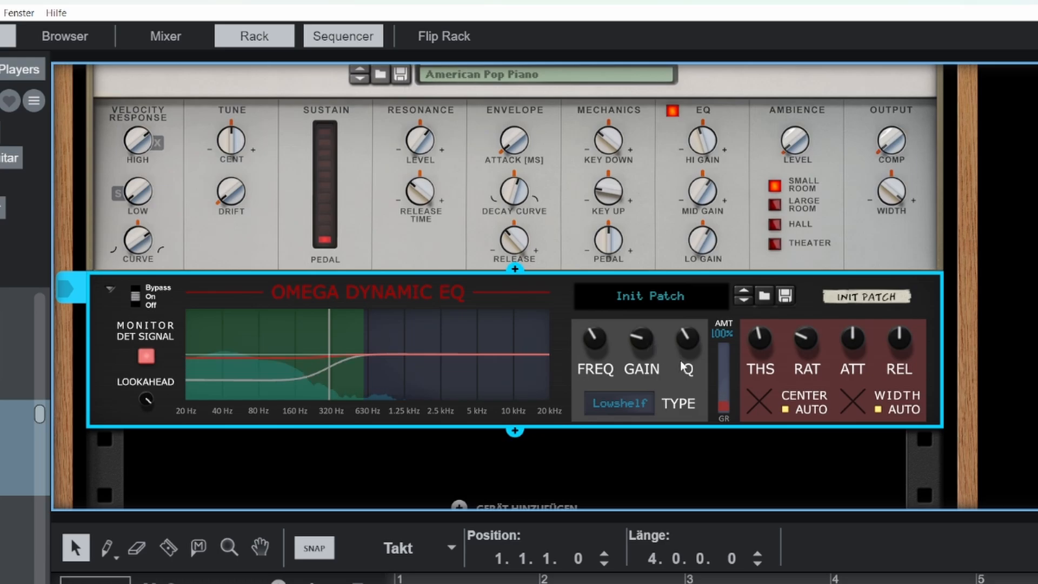
Turn off automatic center and width for the EQ's detection band and set its center frequency to about 42.6 Hz
click(785, 410)
click(880, 410)
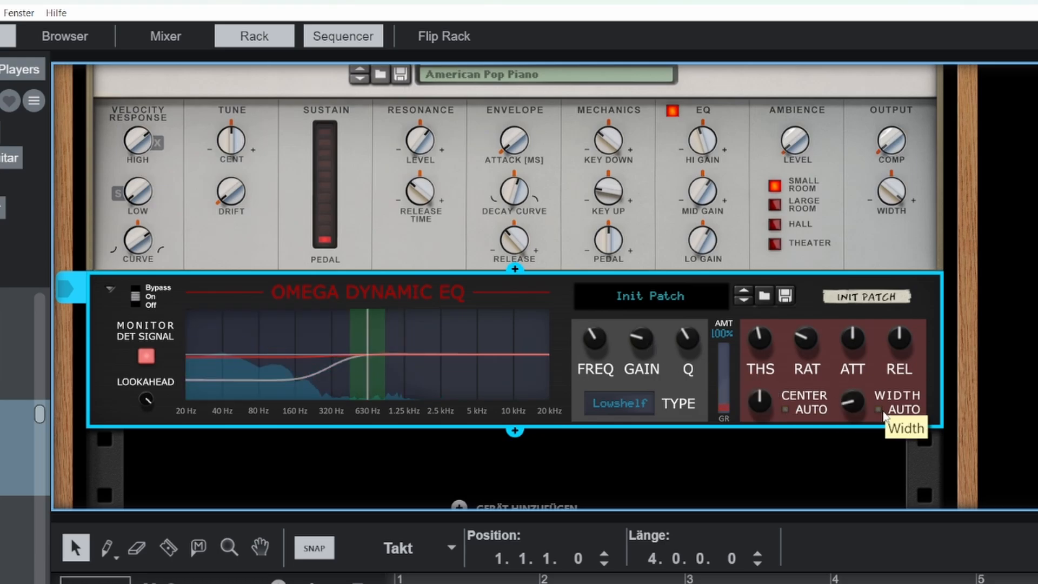
drag(758, 399, 779, 435)
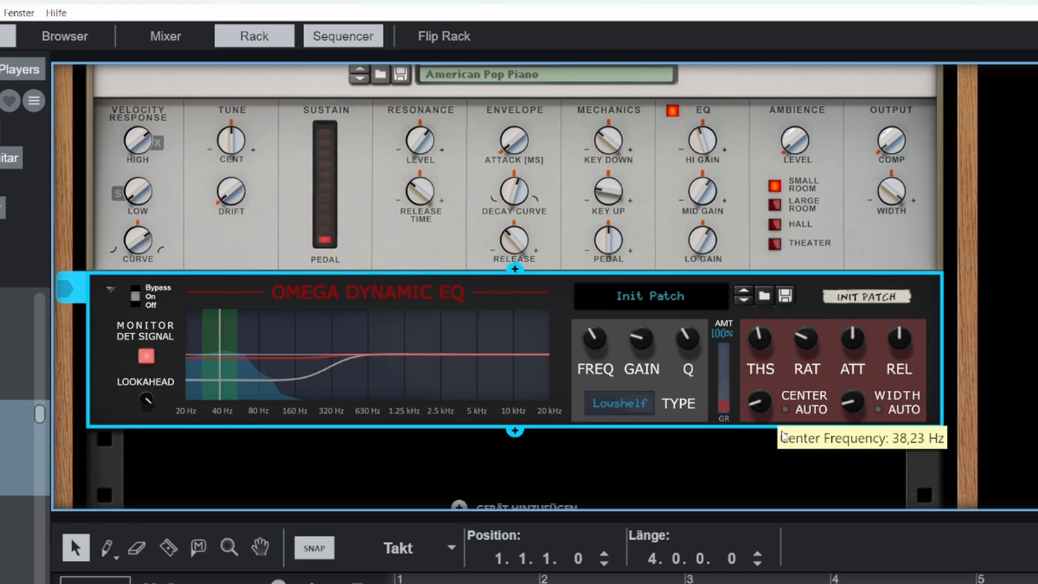
drag(782, 436, 782, 434)
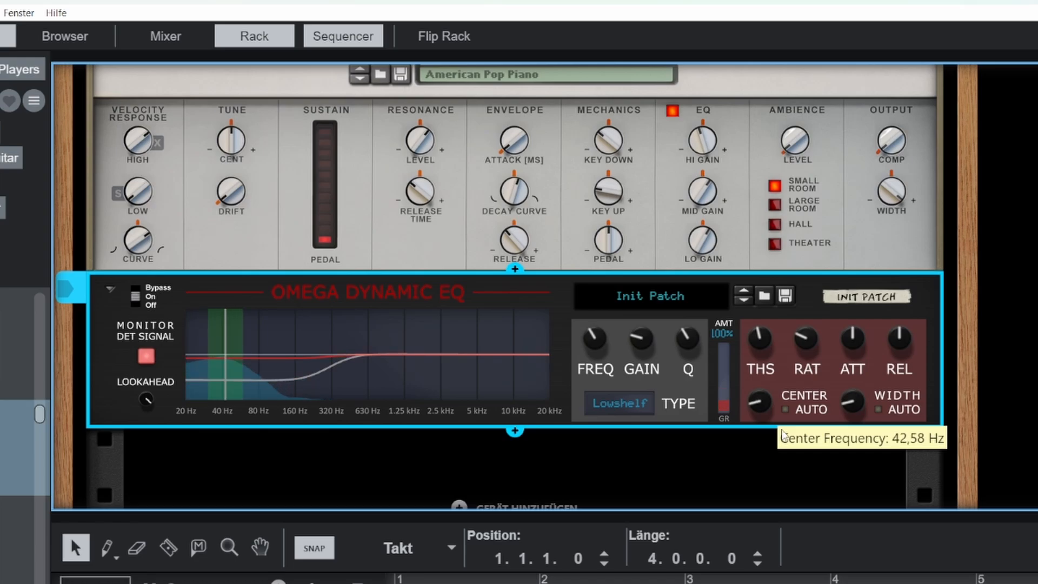
Lower the EQ's threshold so the drum loop triggers the shelf more strongly, and enlarge the rack area
drag(760, 340, 767, 361)
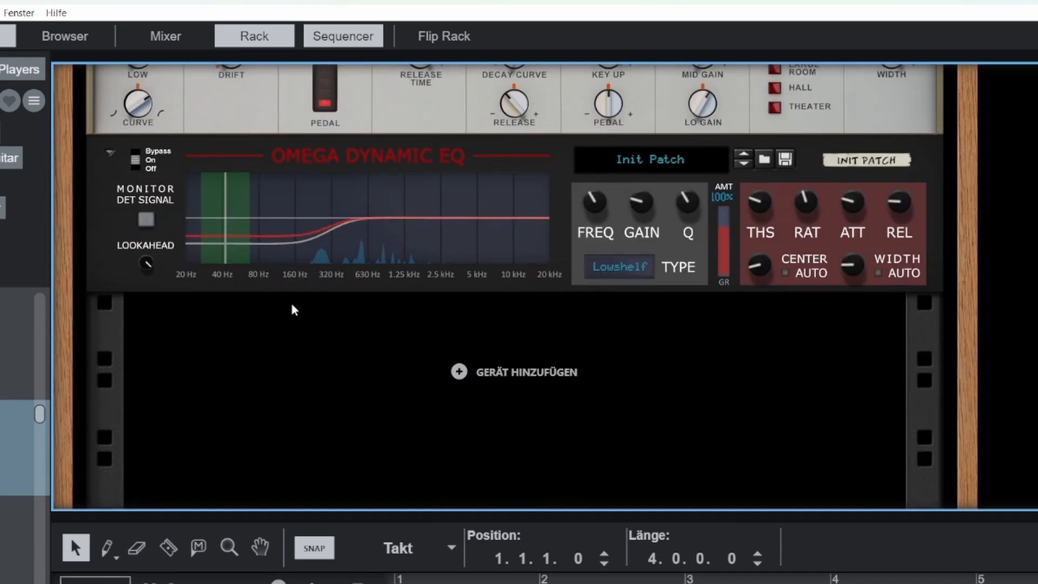
scroll(303, 324, up, 3)
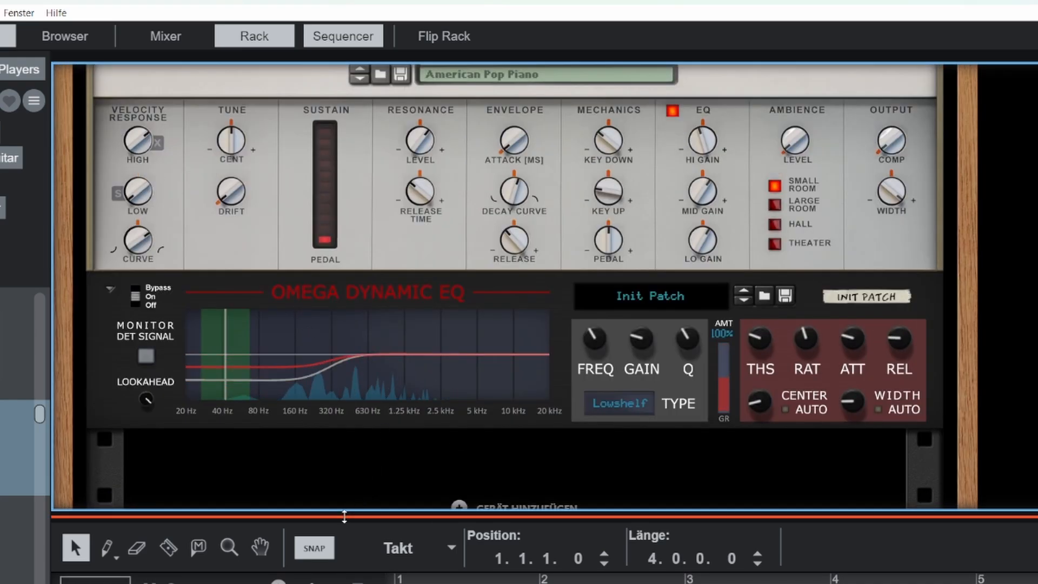
drag(345, 517, 345, 583)
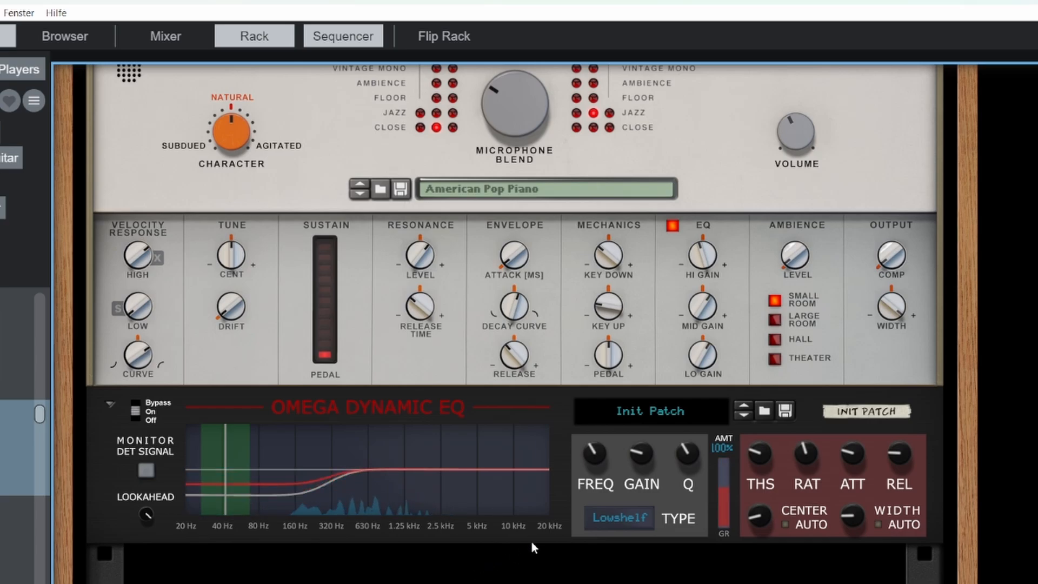
Move the EQ's detection band center to about 210 Hz, narrow its width and monitor the detection signal
drag(852, 511, 852, 517)
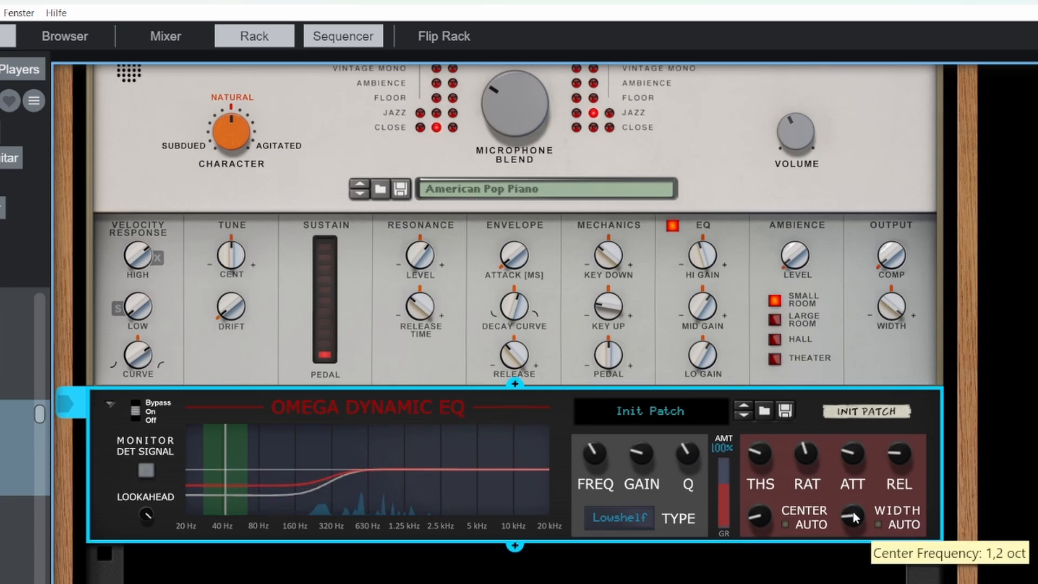
drag(761, 515, 762, 522)
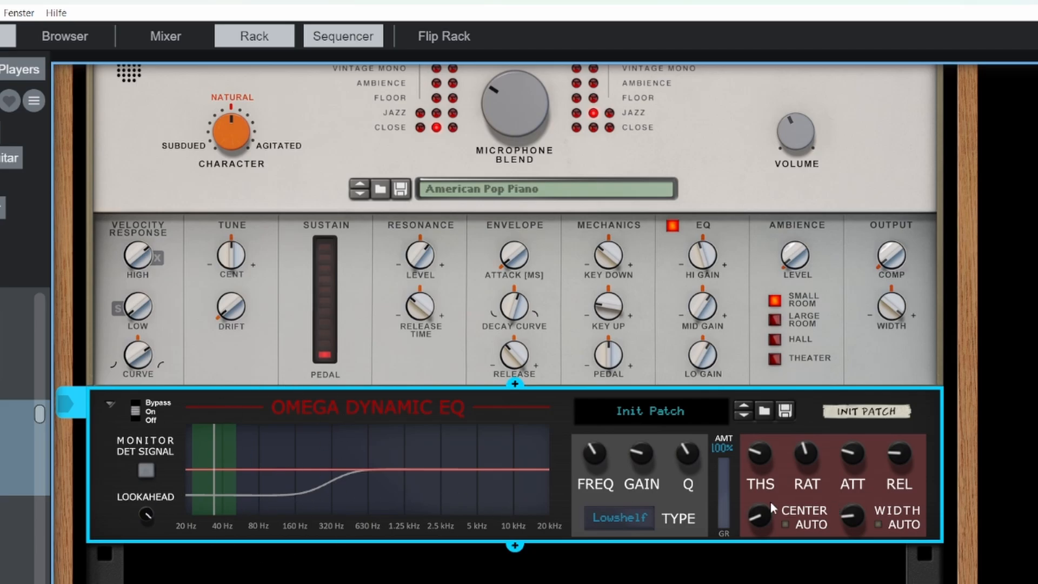
drag(762, 518, 764, 501)
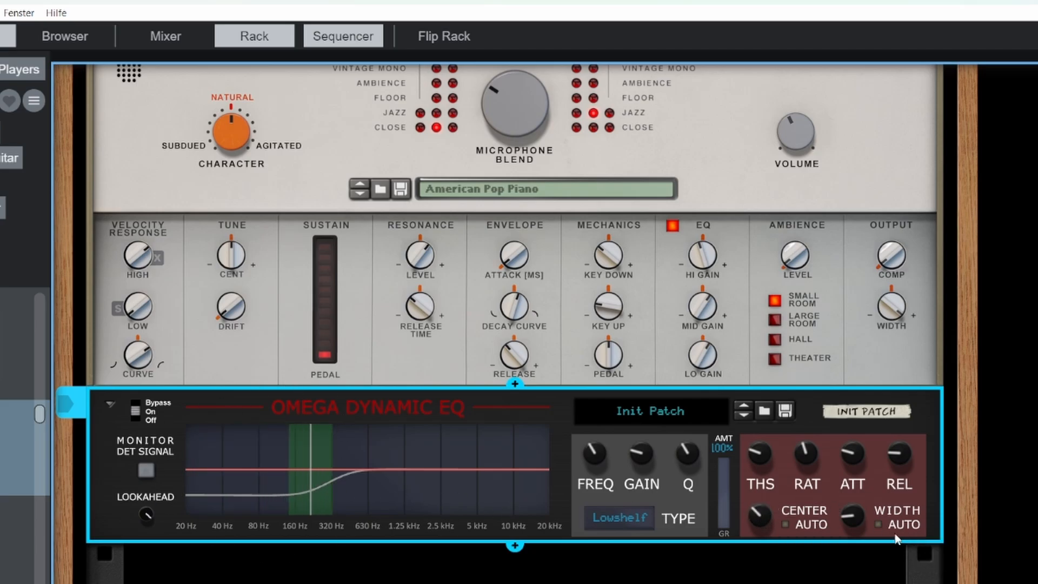
drag(855, 520, 860, 526)
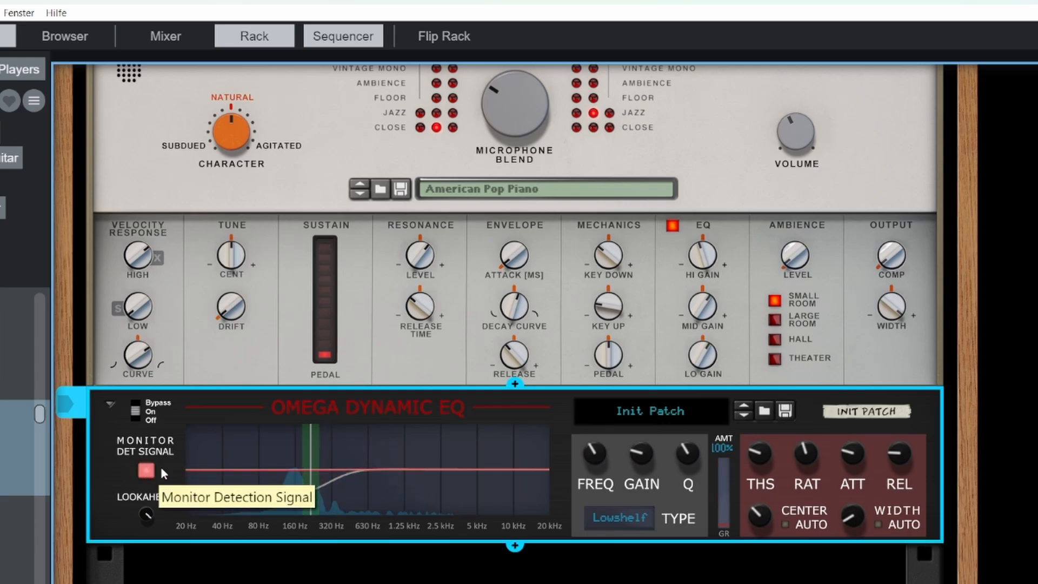
Solo the American Pop Piano channel while the detection signal is monitored
scroll(186, 297, up, 8)
click(281, 206)
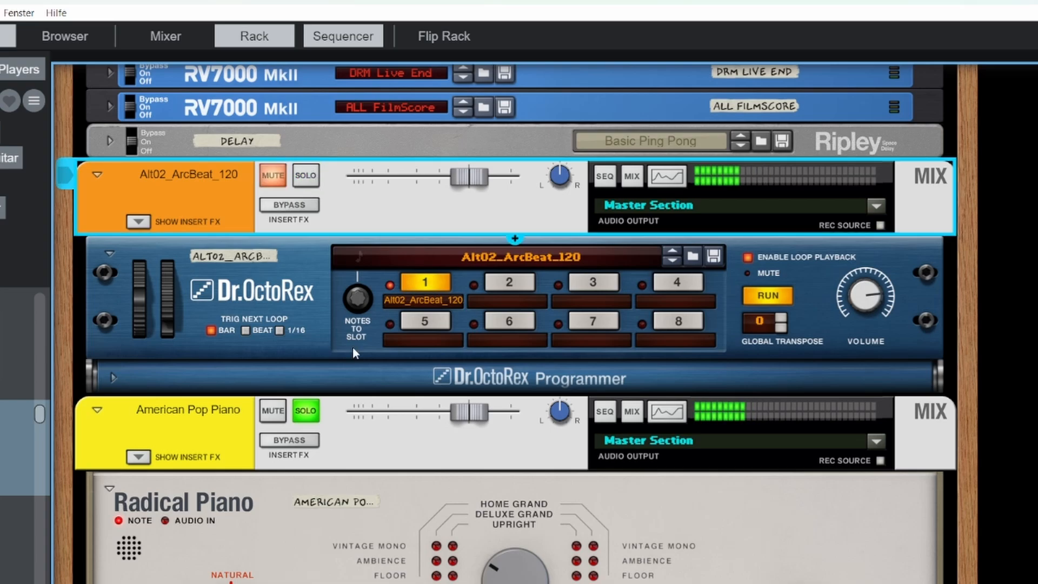
scroll(353, 346, down, 8)
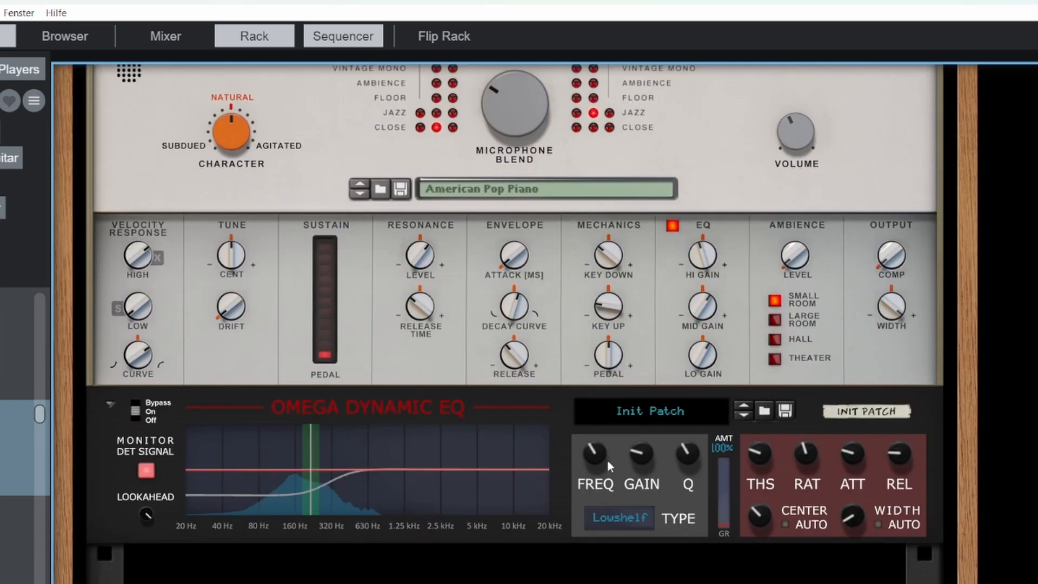
Fine-tune the Omega Dynamic EQ with a detection center of about 320 Hz, a lower threshold and a deeper gain cut
drag(602, 459, 762, 498)
drag(860, 514, 861, 517)
drag(767, 450, 811, 445)
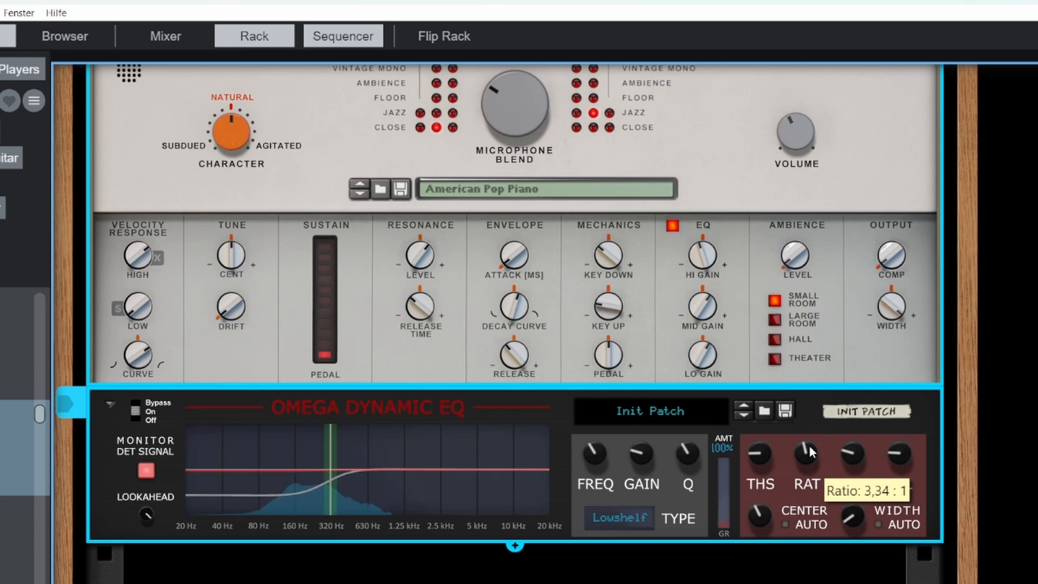
drag(645, 455, 640, 465)
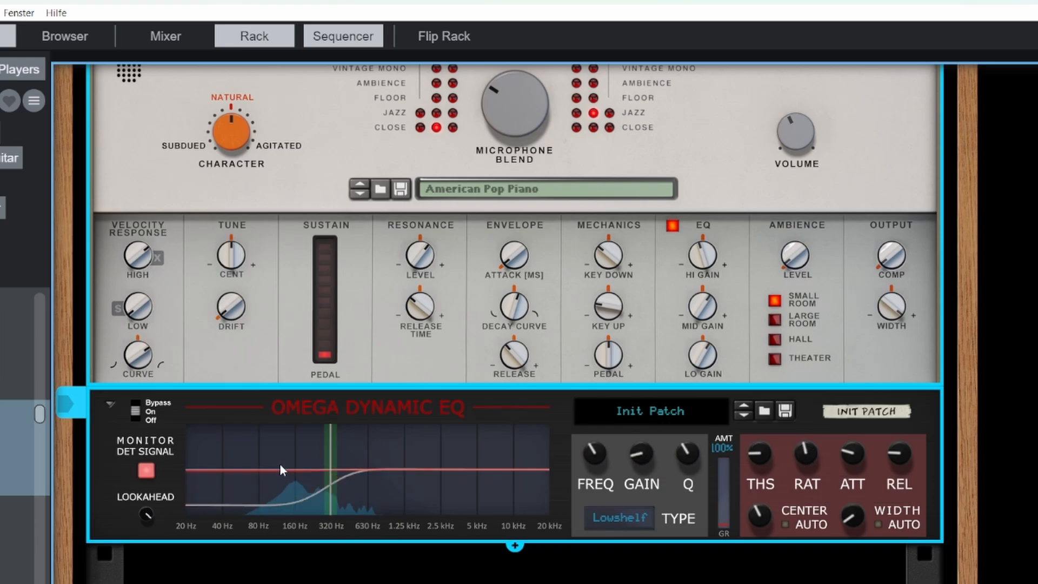
Unsolo the American Pop Piano channel and change the EQ's filter type to Peak
scroll(286, 255, up, 6)
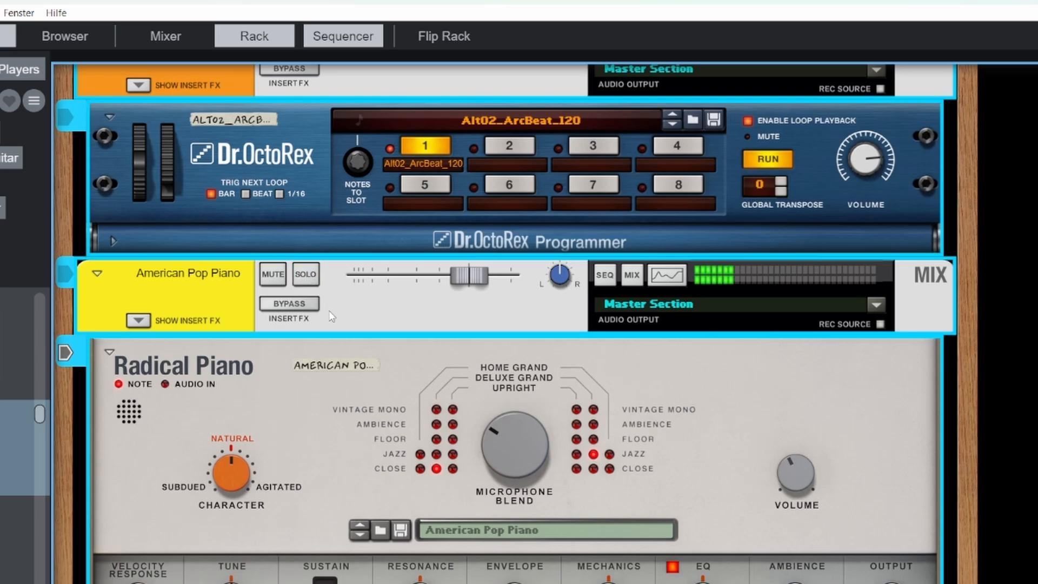
scroll(287, 255, down, 6)
click(618, 517)
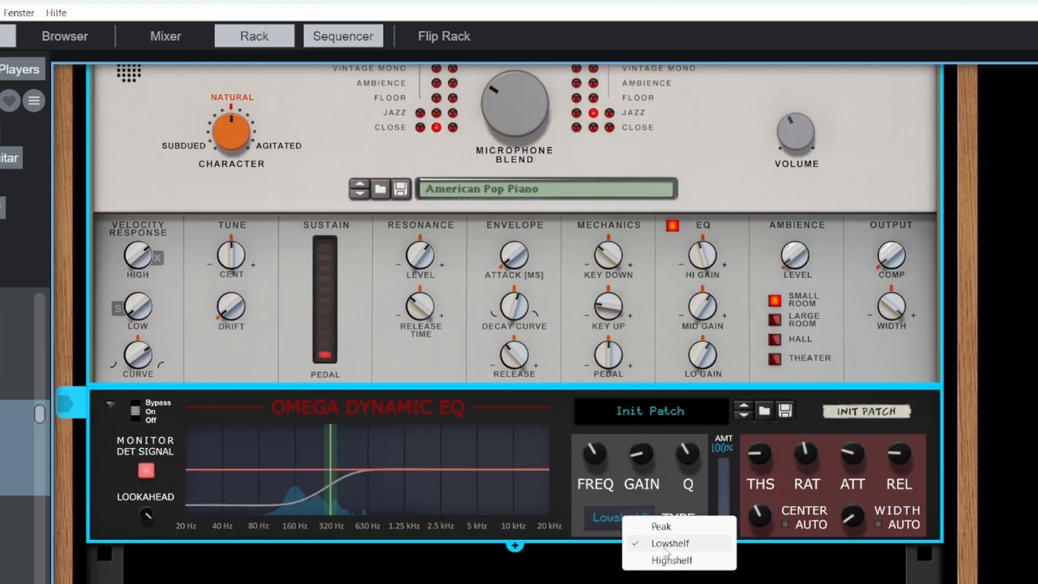
key(Up)
key(Return)
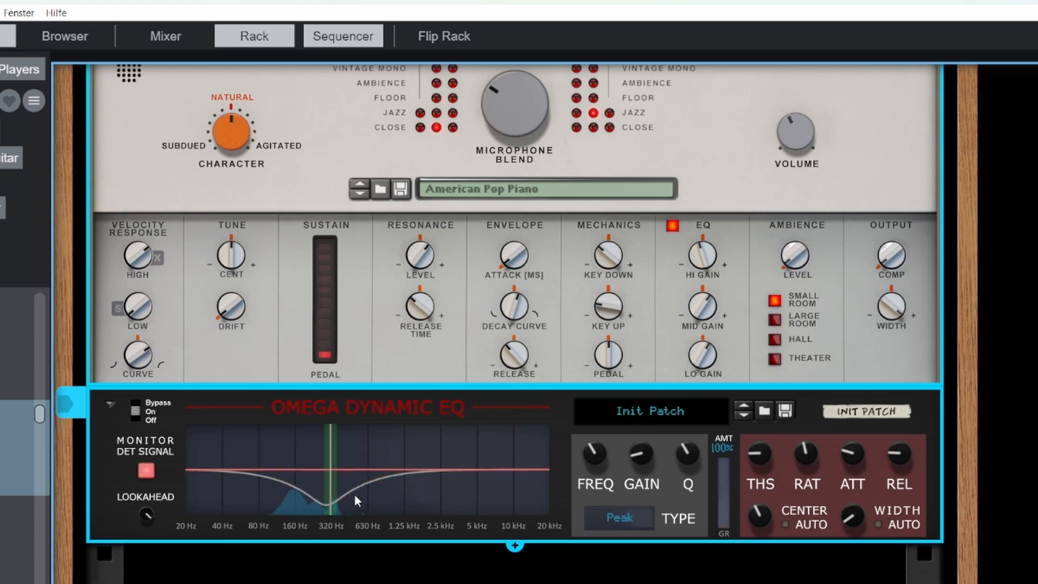
Turn off detection signal monitoring and toggle the Omega Dynamic EQ's bypass to compare the sound
scroll(150, 496, up, 2)
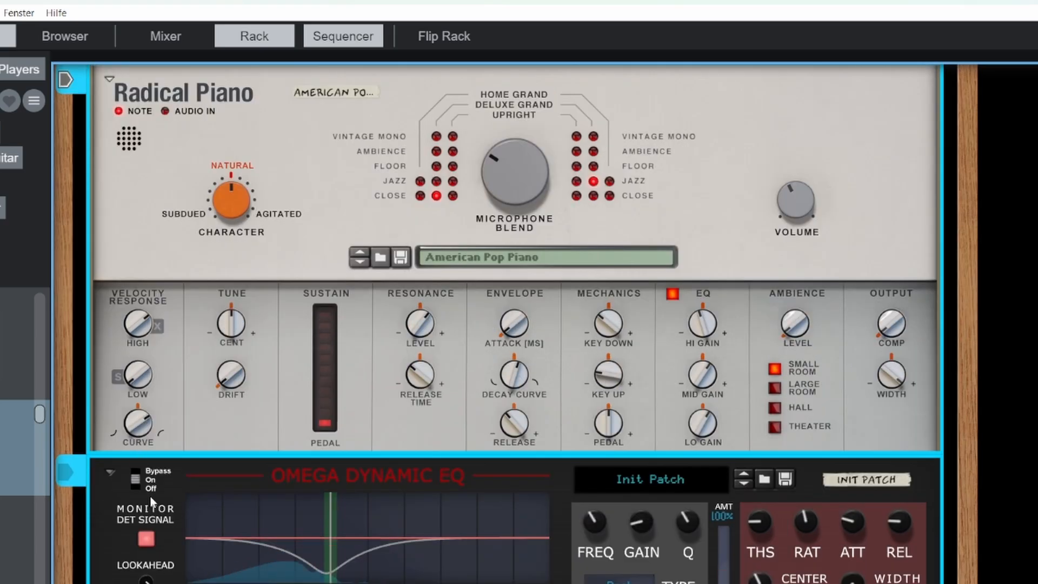
click(145, 539)
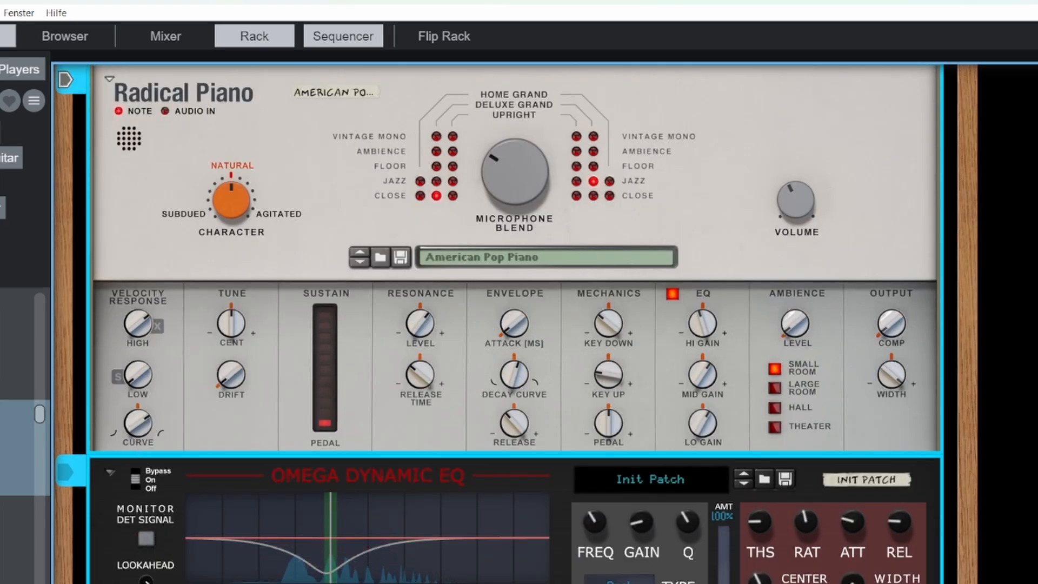
click(135, 476)
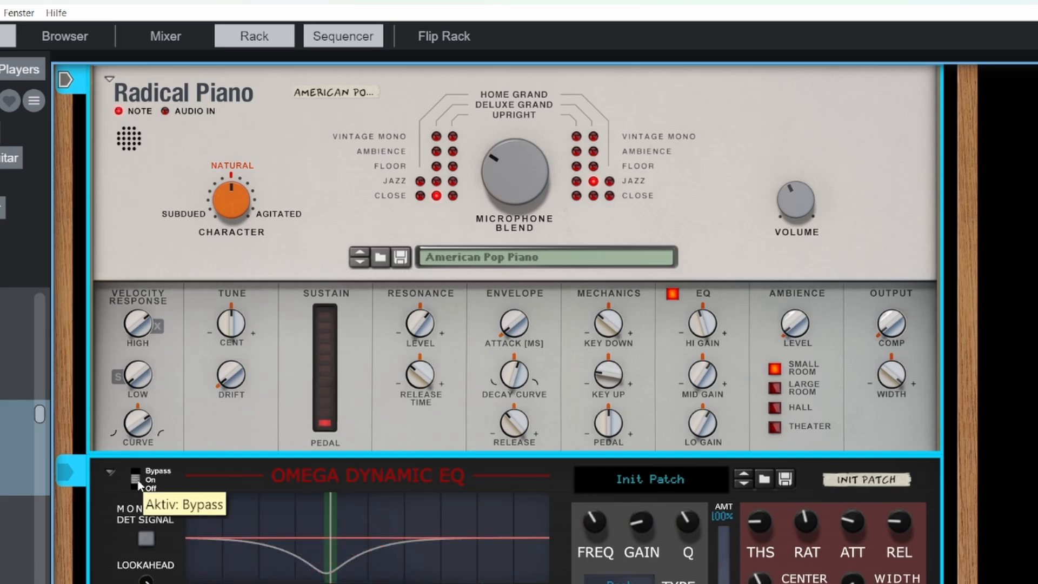
Review the drum loop, piano and EQ devices, including the EQ's sidechain cabling on the back of the rack
scroll(460, 581, up, 3)
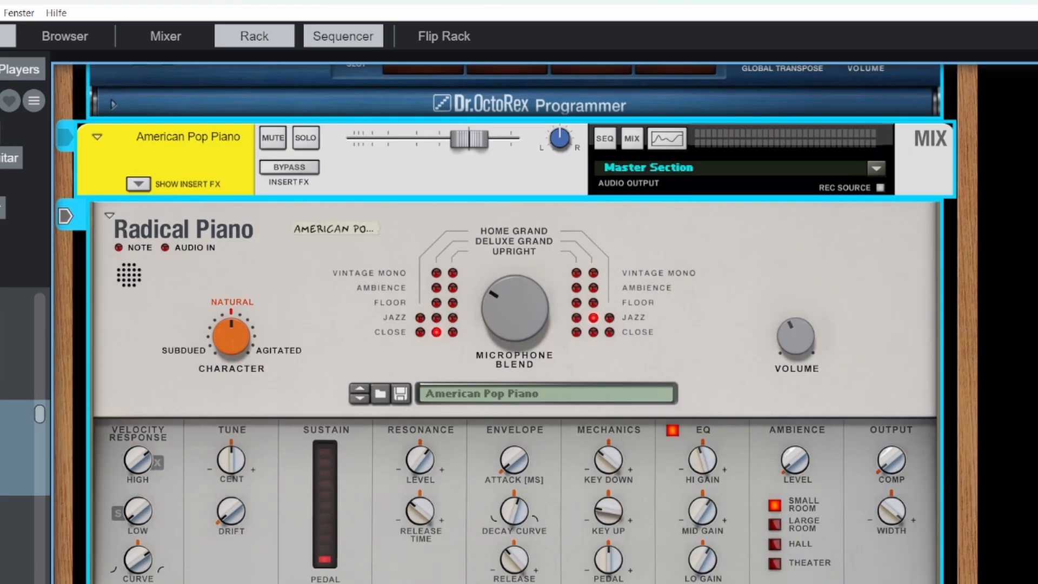
scroll(577, 567, down, 3)
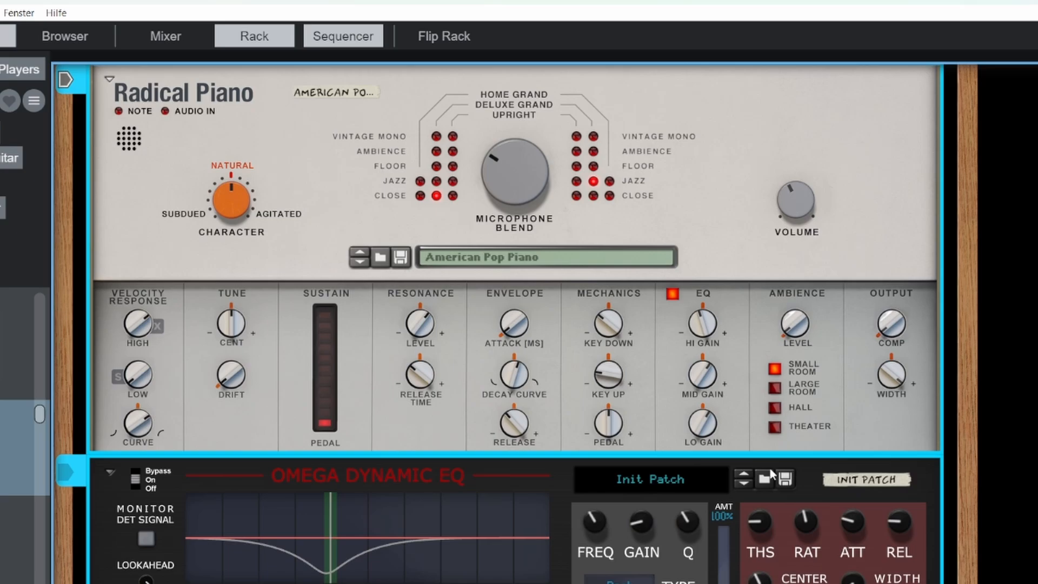
scroll(770, 471, up, 3)
scroll(554, 507, up, 3)
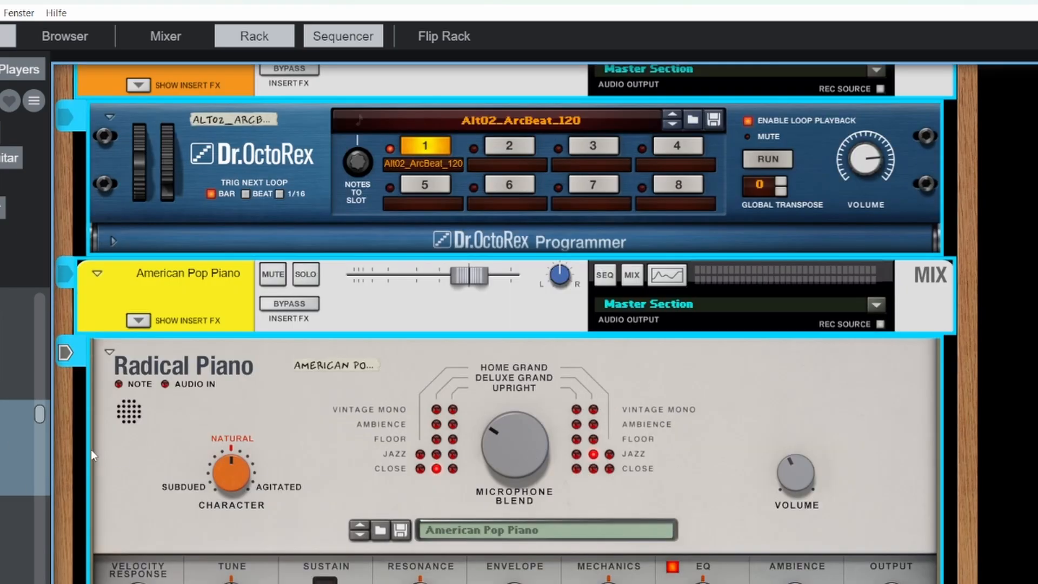
scroll(831, 436, down, 6)
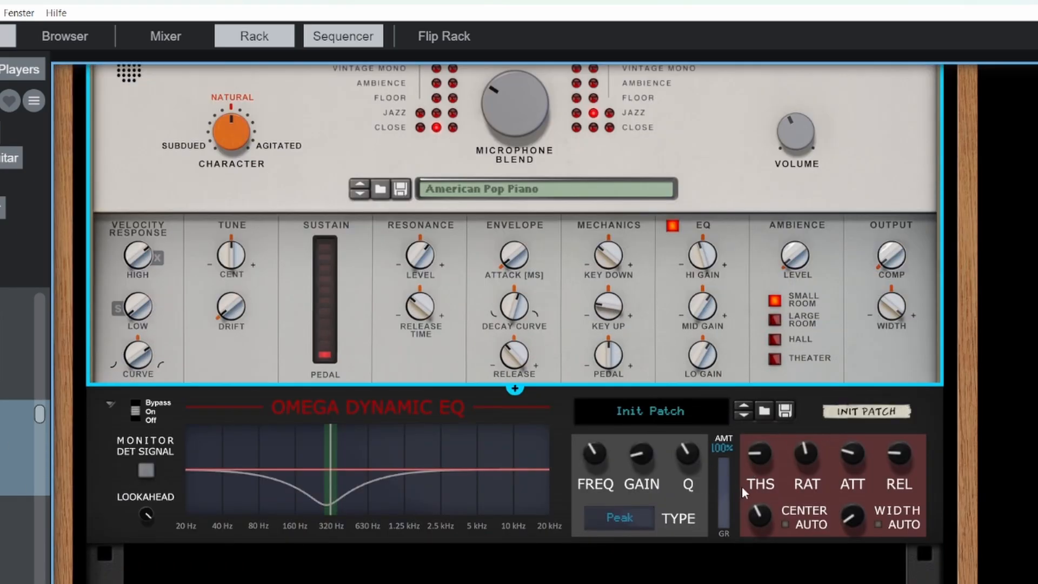
key(Tab)
scroll(634, 490, up, 6)
scroll(574, 331, down, 6)
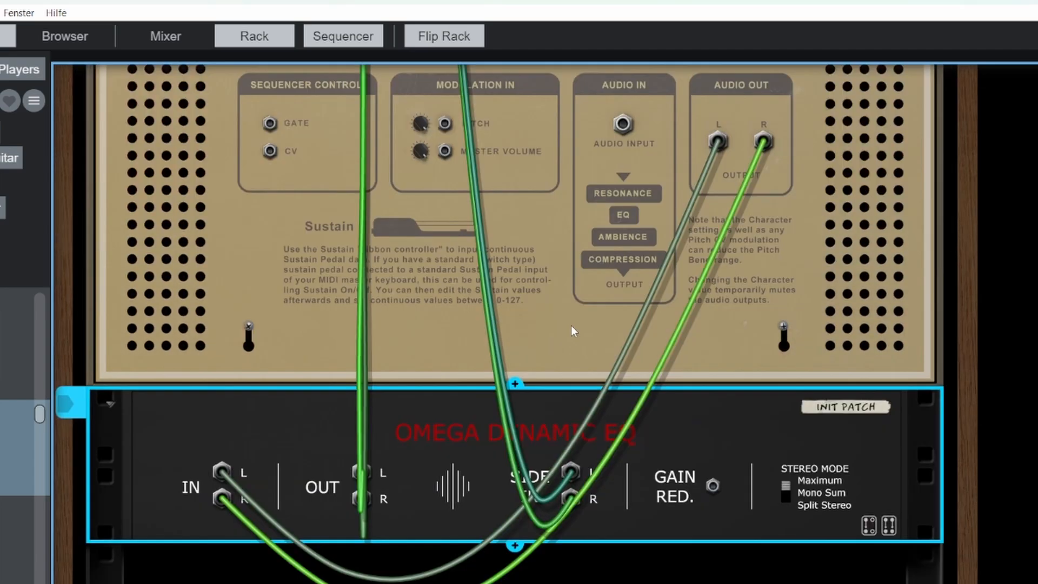
key(Tab)
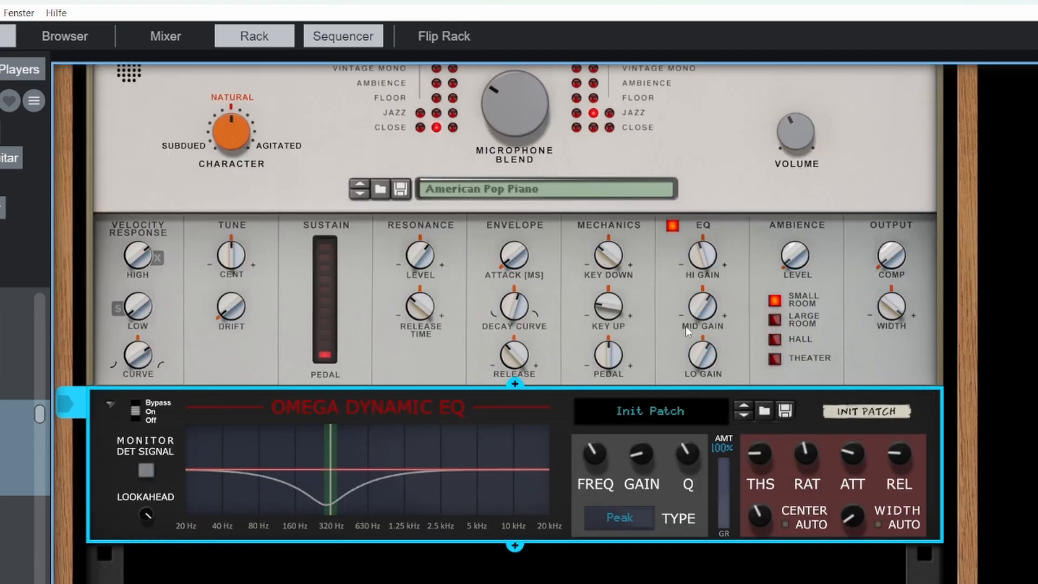
Restore automatic center and width for the detection band and set the EQ's frequency to 2.51 kHz
click(784, 524)
click(879, 524)
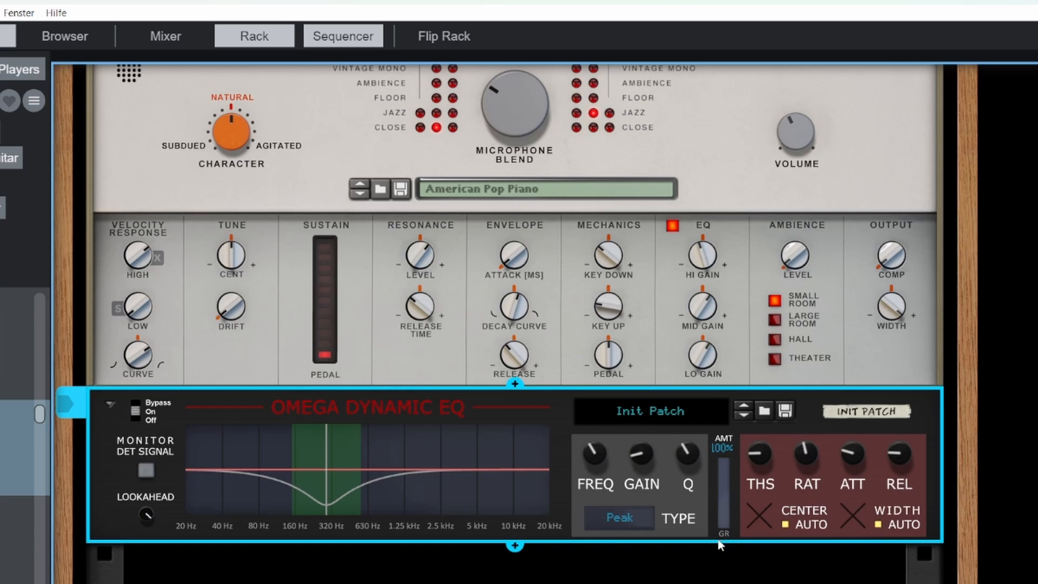
scroll(255, 455, up, 6)
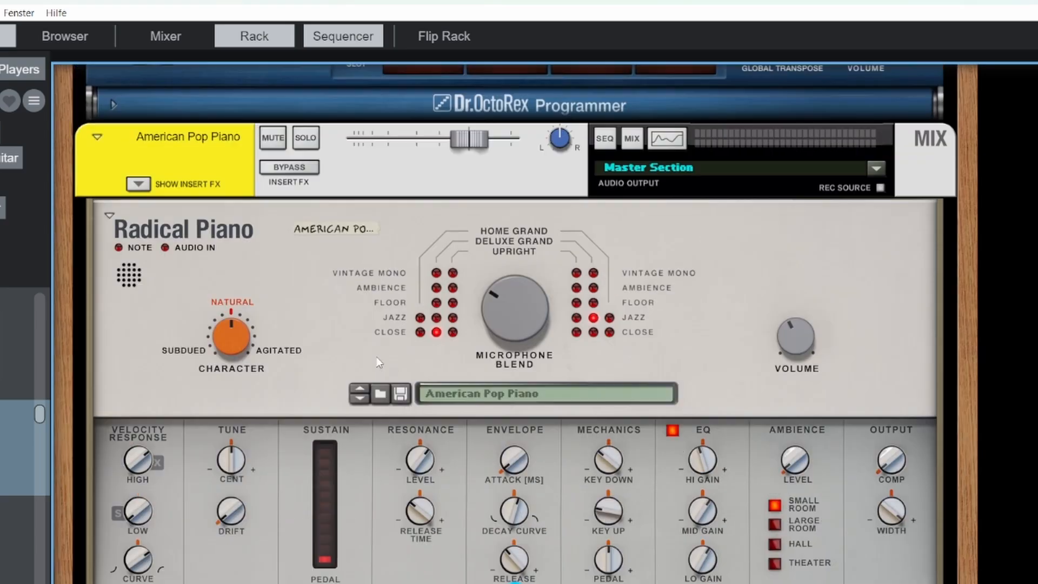
scroll(411, 363, down, 5)
drag(592, 521, 606, 501)
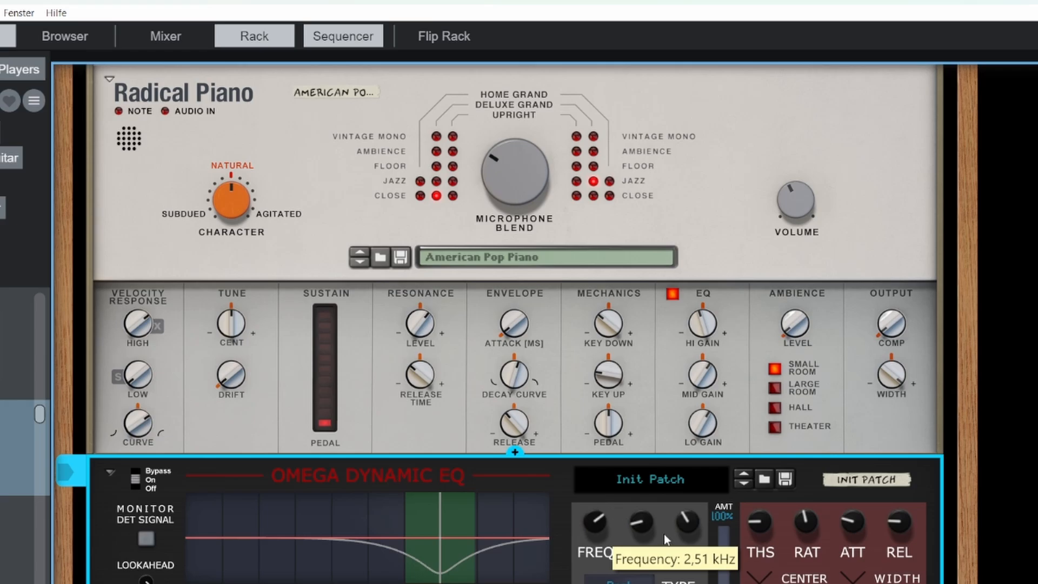
Reduce the peak filter's gain cut, raise the threshold slightly and lower the ratio for a gentle dynamic dip
mouse_move(657, 524)
mouse_down()
mouse_move(644, 517)
mouse_move(652, 501)
mouse_move(673, 520)
mouse_up()
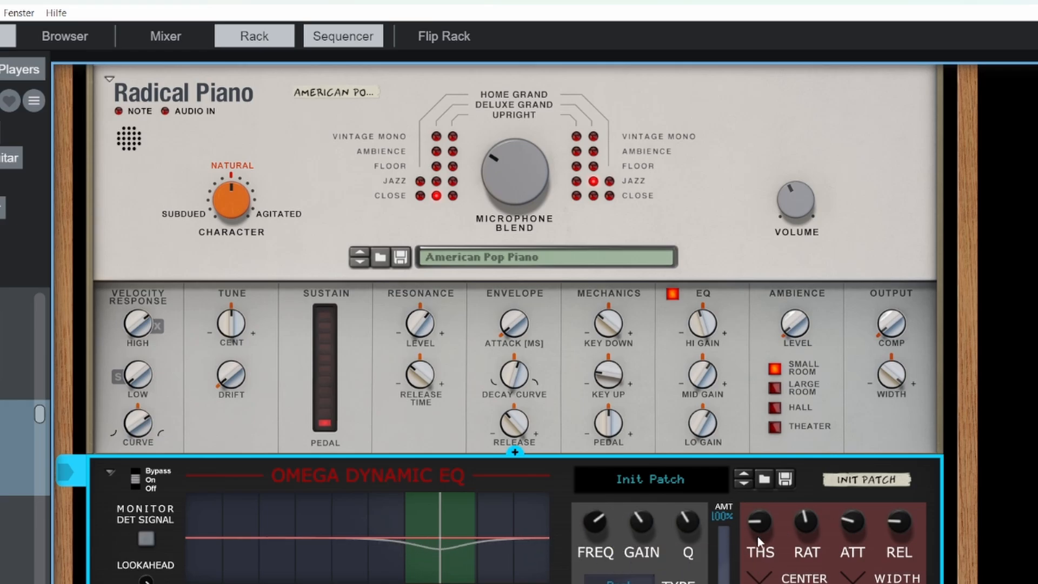
drag(767, 538, 817, 525)
scroll(753, 578, up, 5)
scroll(752, 578, down, 4)
scroll(513, 324, up, 3)
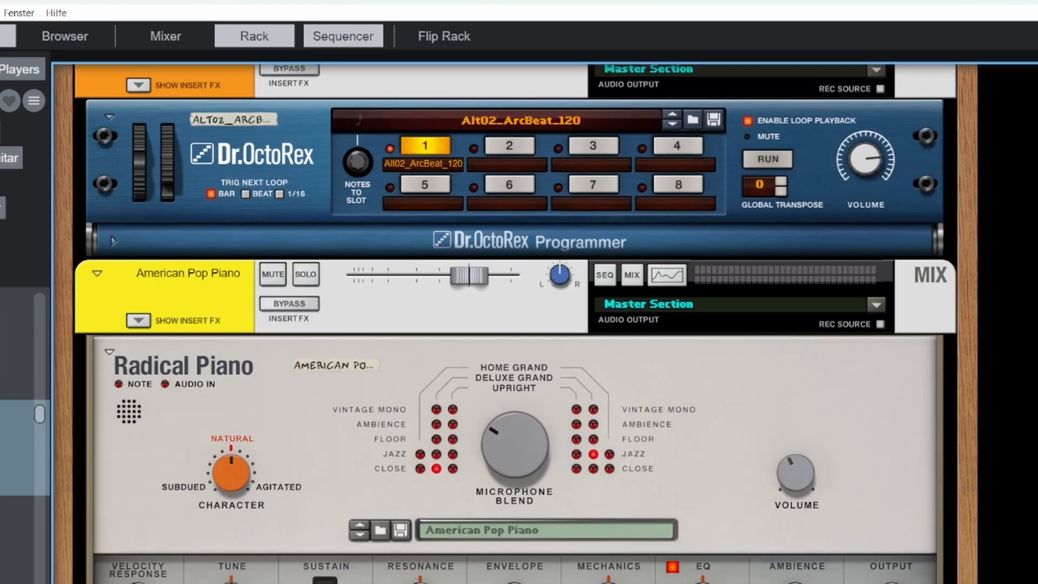
scroll(514, 324, down, 1)
scroll(514, 324, down, 3)
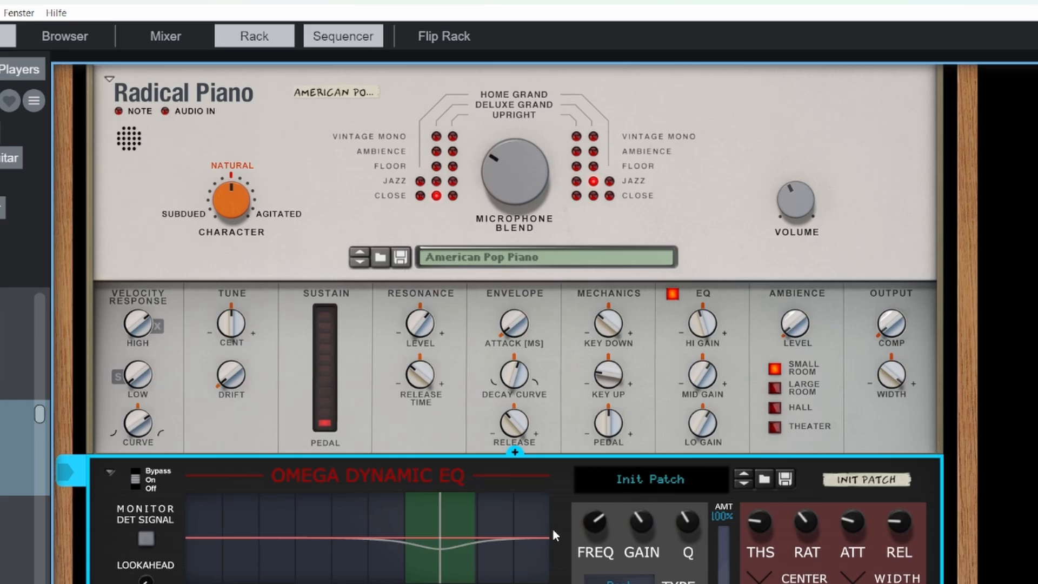
scroll(595, 579, down, 2)
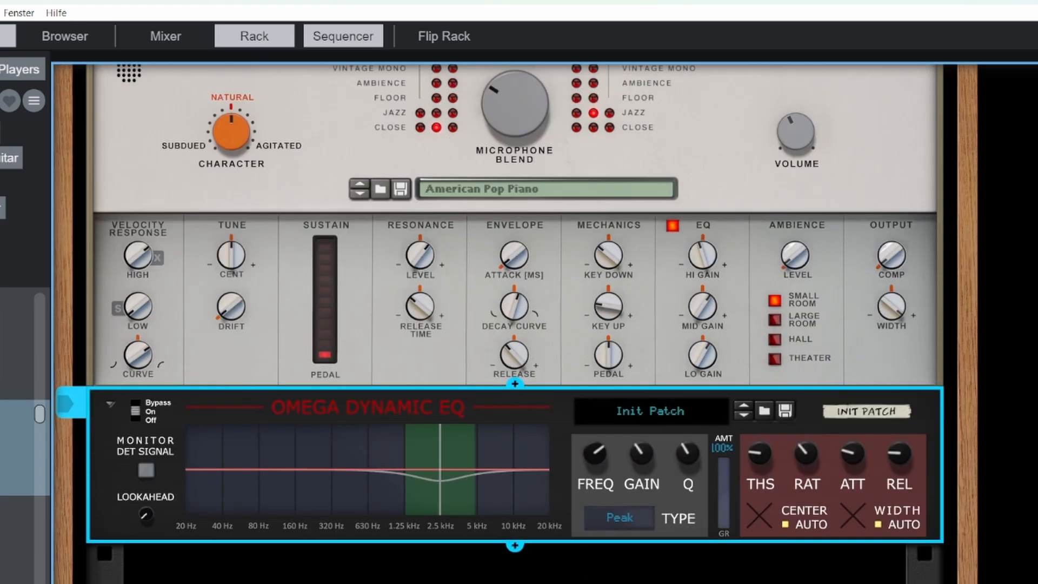
scroll(958, 551, up, 5)
scroll(959, 551, down, 2)
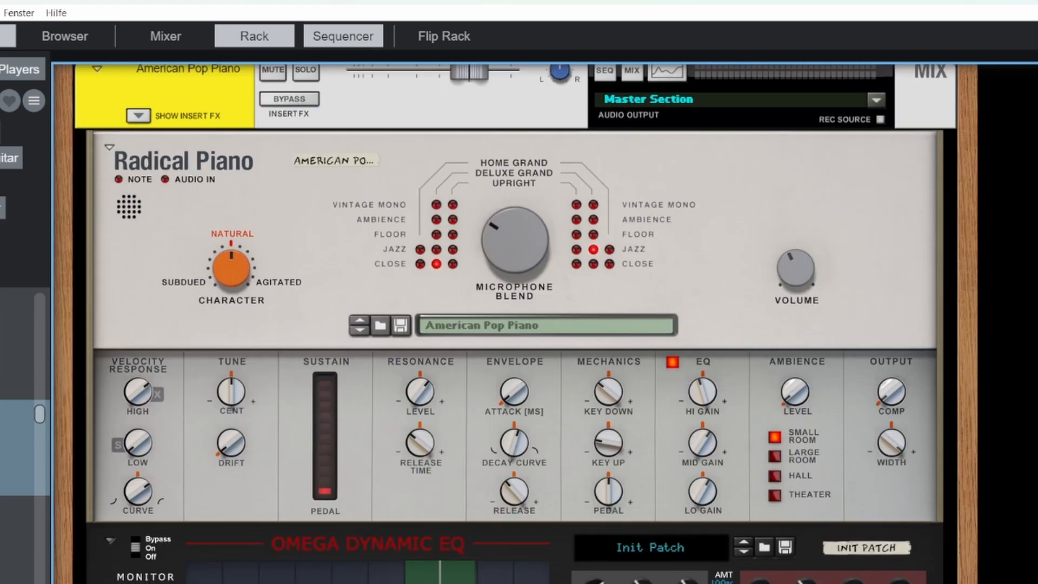